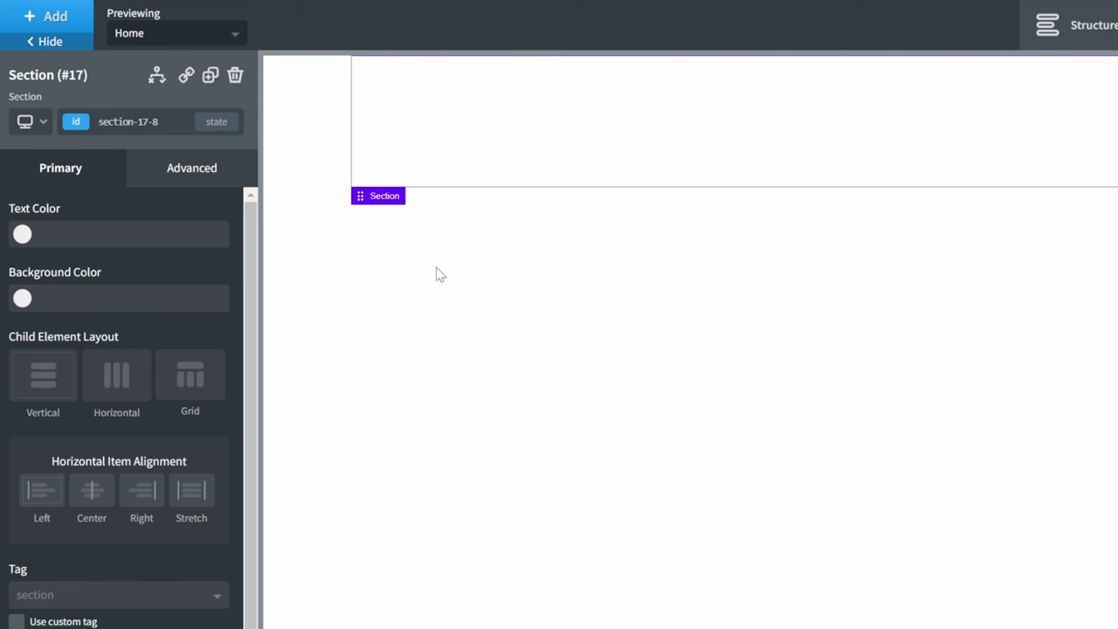
Search the components for 'menu' to list Menu, Pro Menu and Mega Menu
{"action": "left_click", "coordinate": [48, 16]}
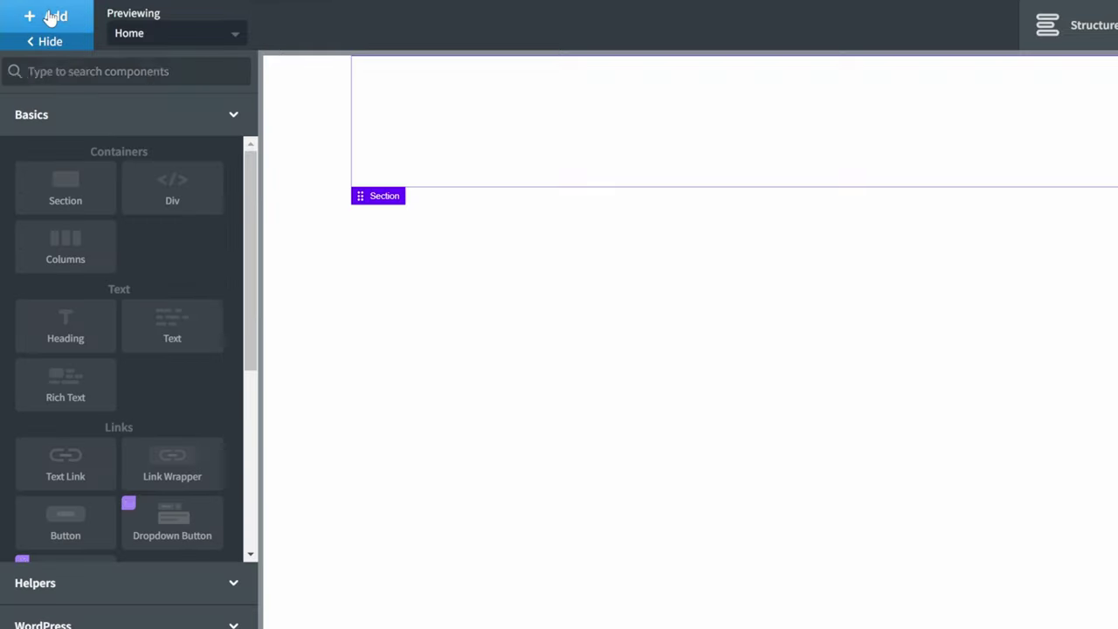
{"action": "type", "text": "menu"}
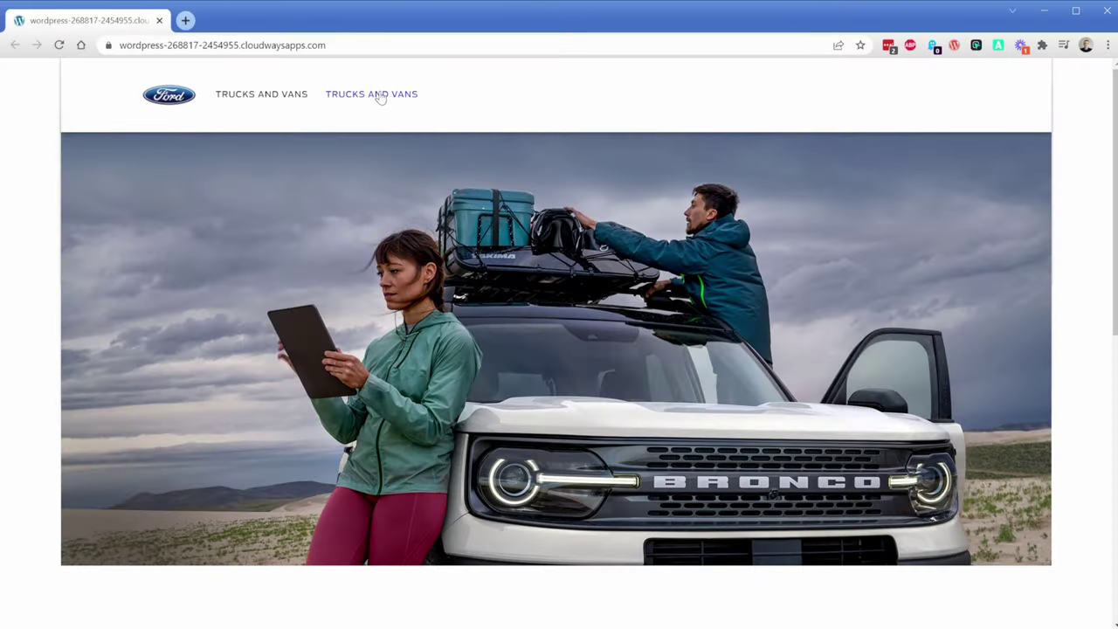
Toggle the demo site's Trucks and Vans mega menus, leaving the vehicle listings open
{"action": "left_click", "coordinate": [380, 96]}
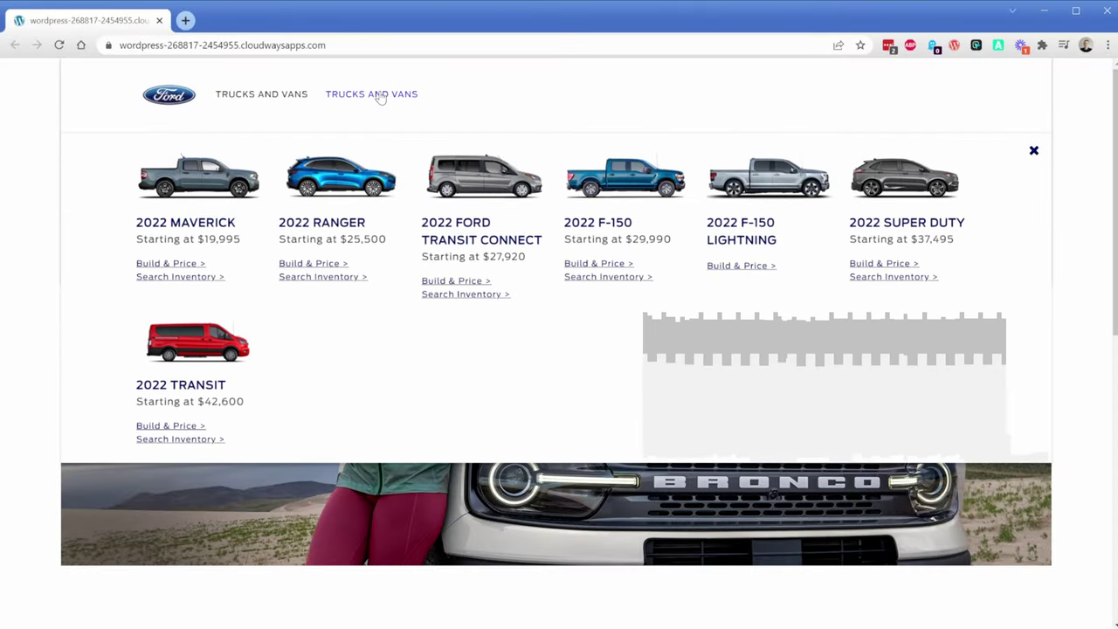
{"action": "left_click", "coordinate": [1033, 152]}
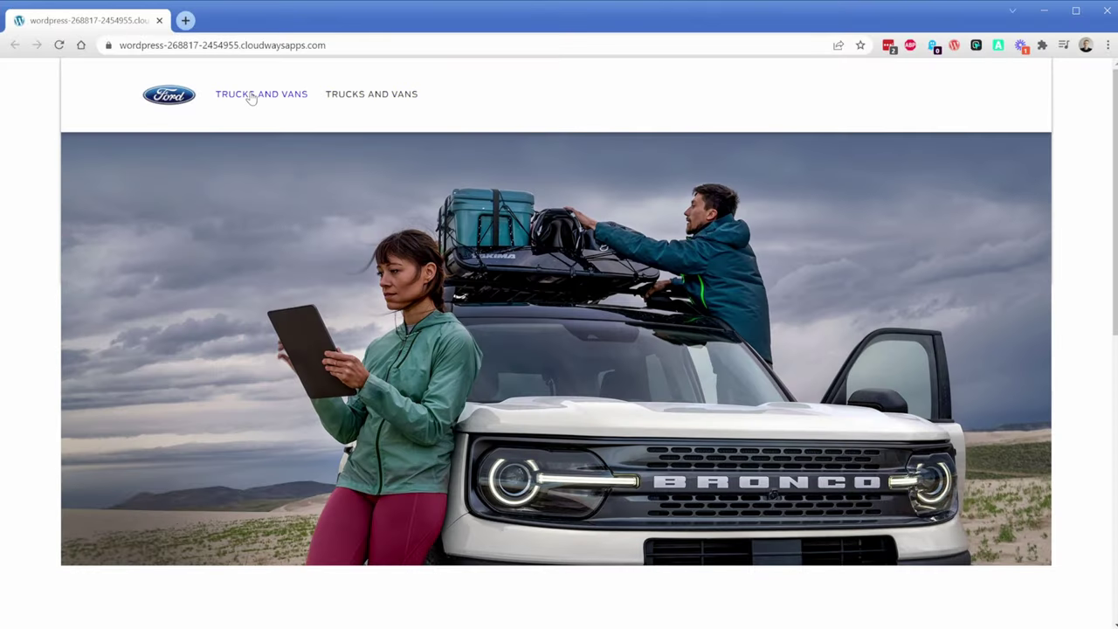
{"action": "left_click", "coordinate": [249, 97]}
{"action": "left_click", "coordinate": [250, 98]}
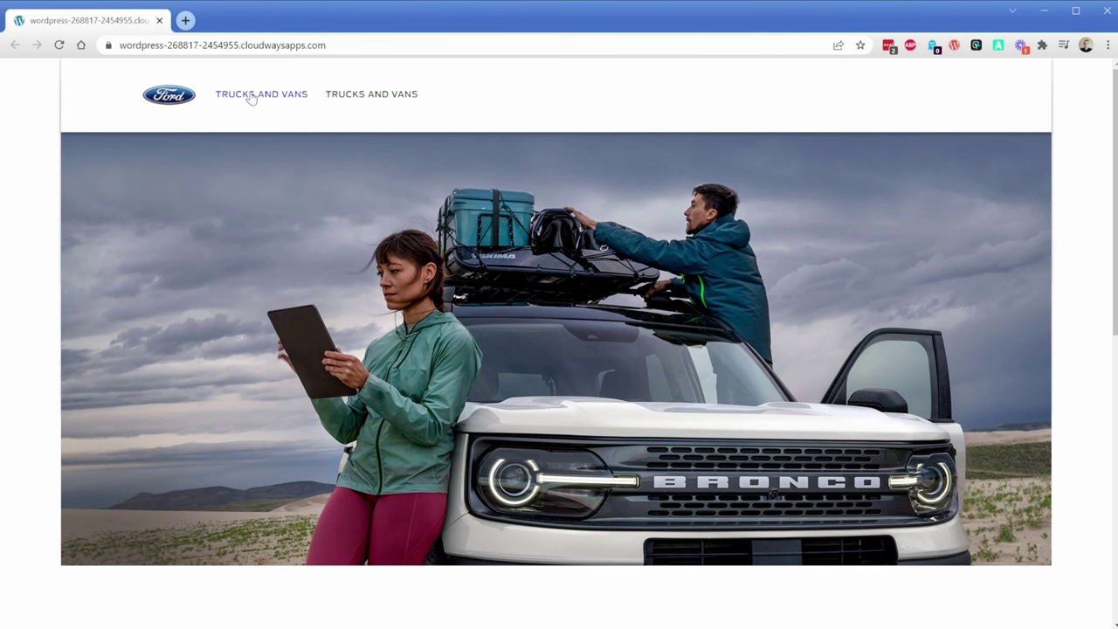
{"action": "left_click", "coordinate": [354, 100]}
{"action": "left_click", "coordinate": [354, 100]}
{"action": "left_click", "coordinate": [355, 100]}
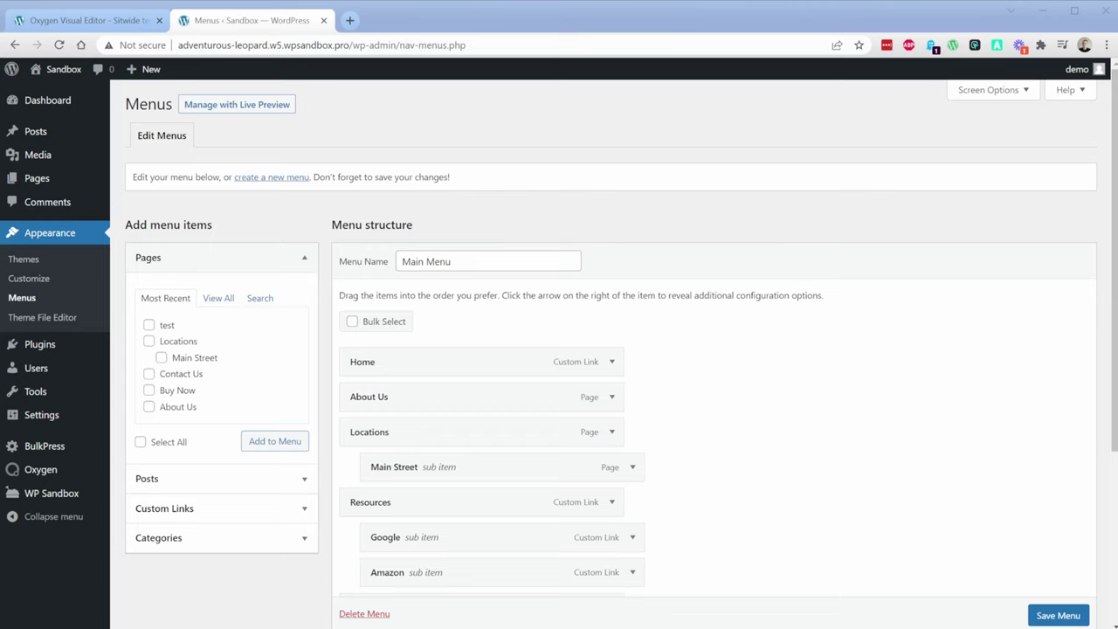
Add a Menu element to Section #17 and assign it the Main Menu
{"action": "scroll", "coordinate": [331, 329], "scroll_direction": "down", "scroll_amount": 3}
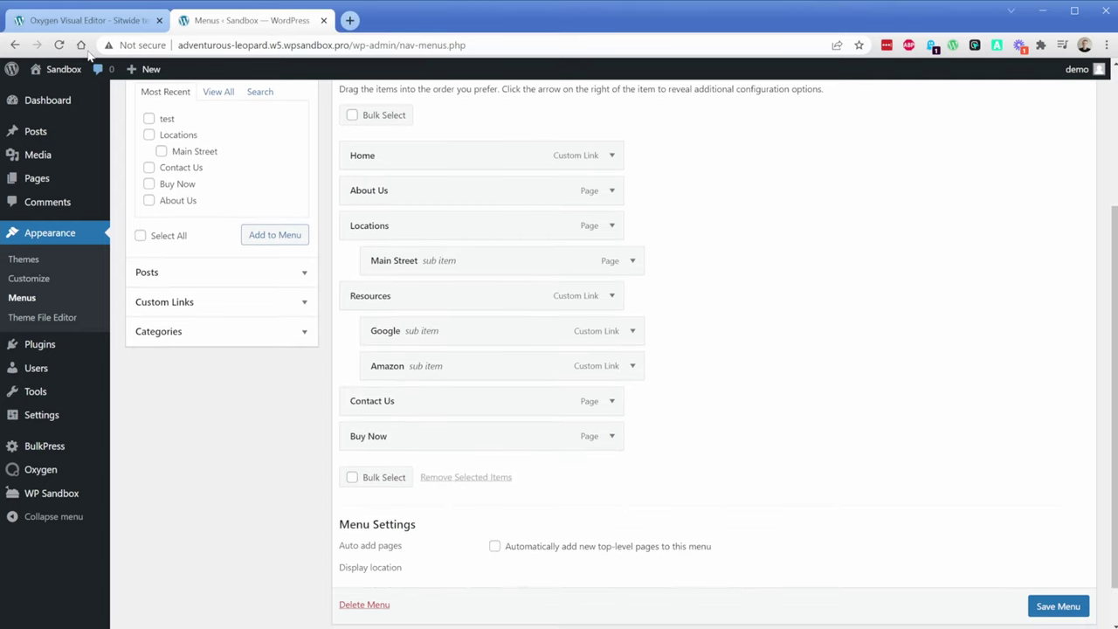
{"action": "left_click", "coordinate": [89, 22]}
{"action": "left_click", "coordinate": [78, 175]}
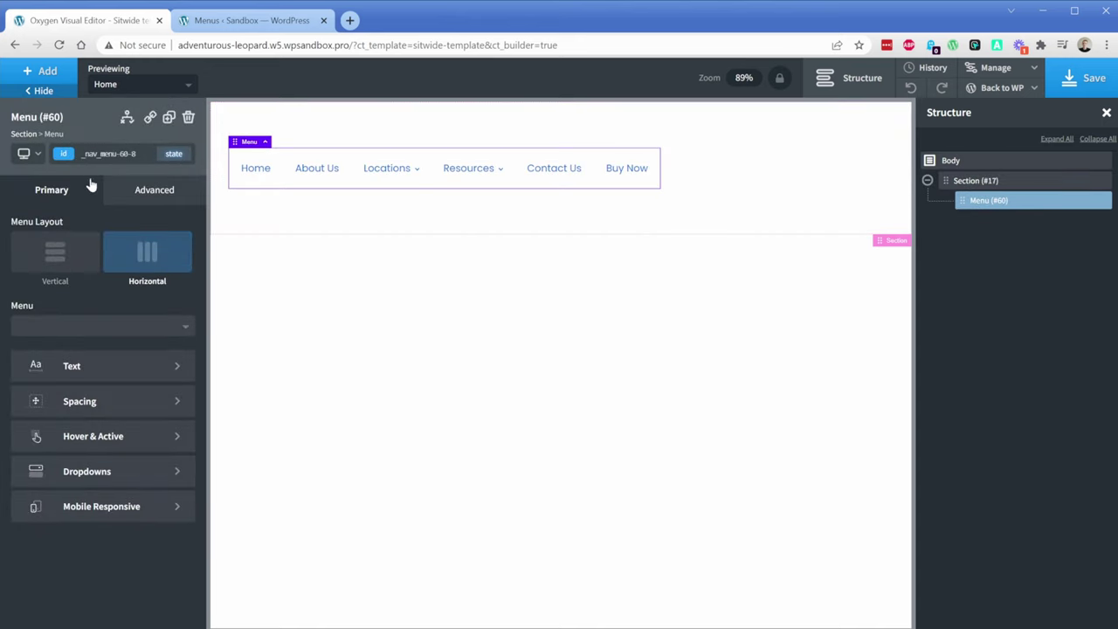
{"action": "left_click", "coordinate": [77, 325]}
{"action": "left_click", "coordinate": [73, 346]}
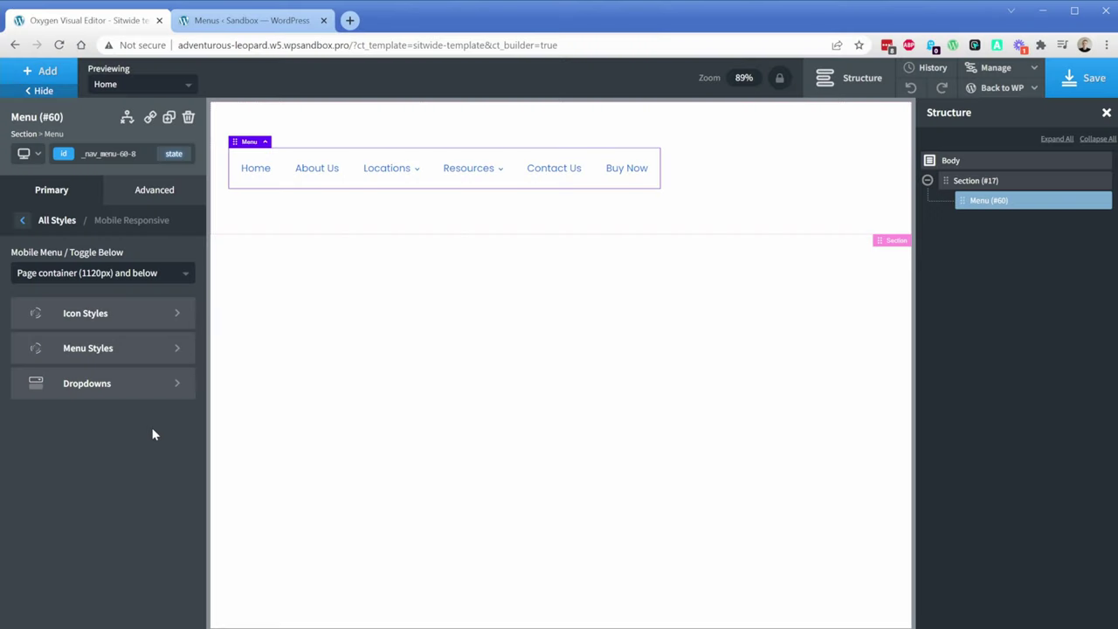
Preview below 992px and enable 'Include dropdowns links' in the responsive menu
{"action": "left_click", "coordinate": [29, 157]}
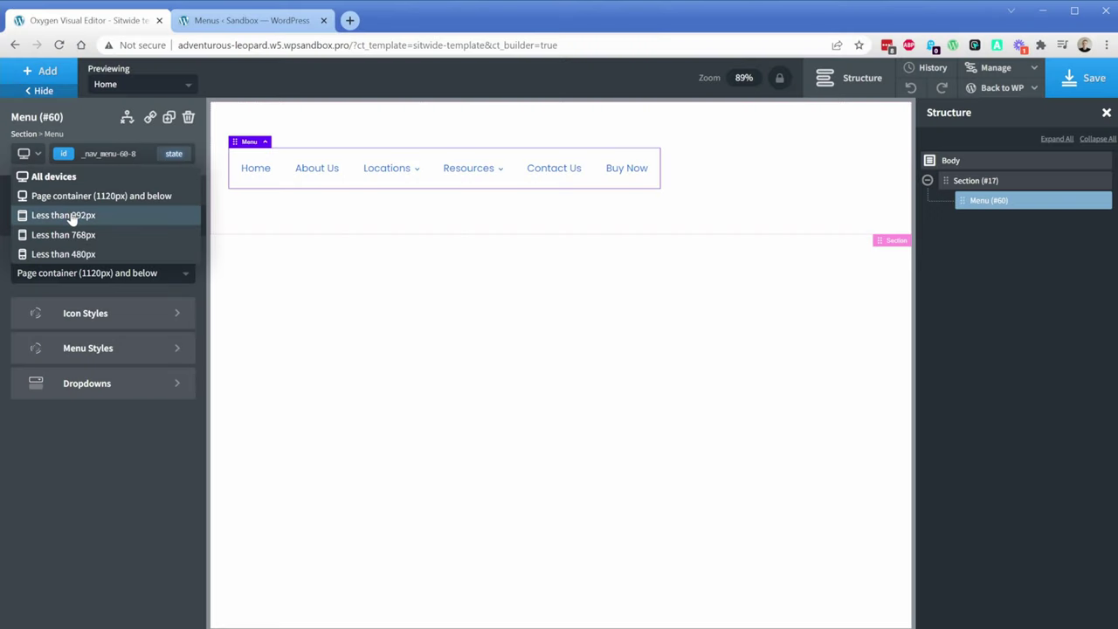
{"action": "left_click", "coordinate": [70, 217]}
{"action": "left_click", "coordinate": [236, 176]}
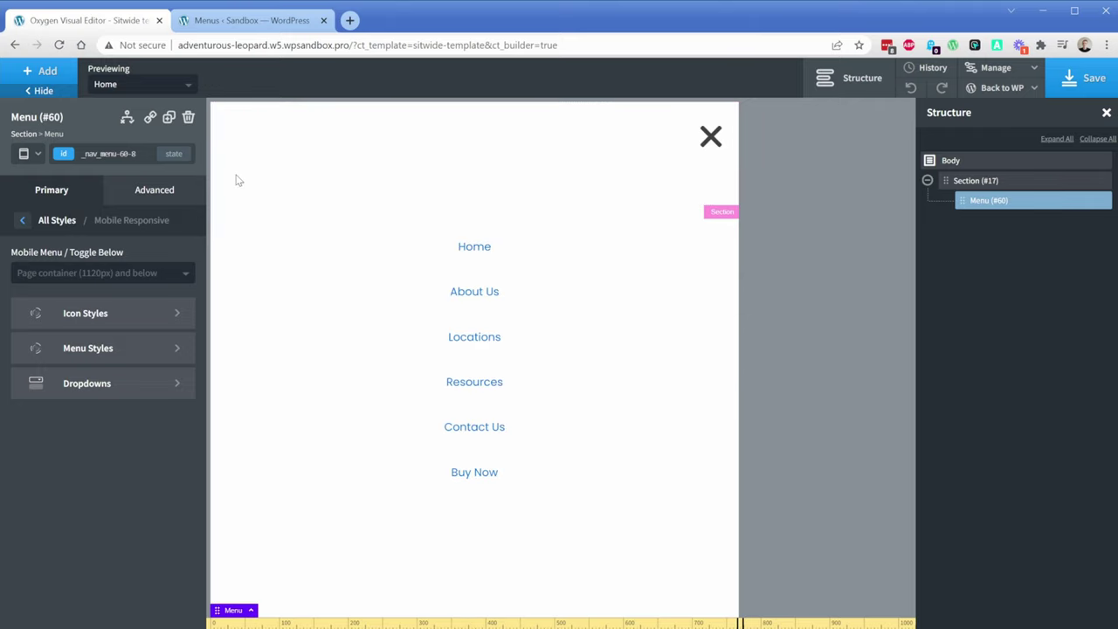
{"action": "left_click", "coordinate": [91, 384]}
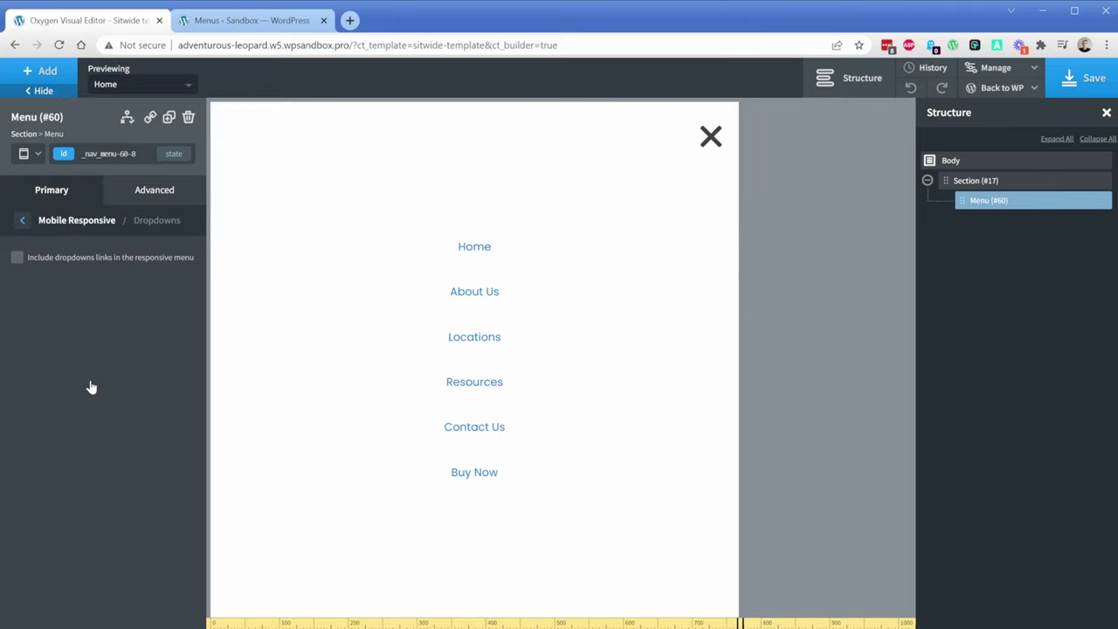
{"action": "left_click", "coordinate": [18, 258]}
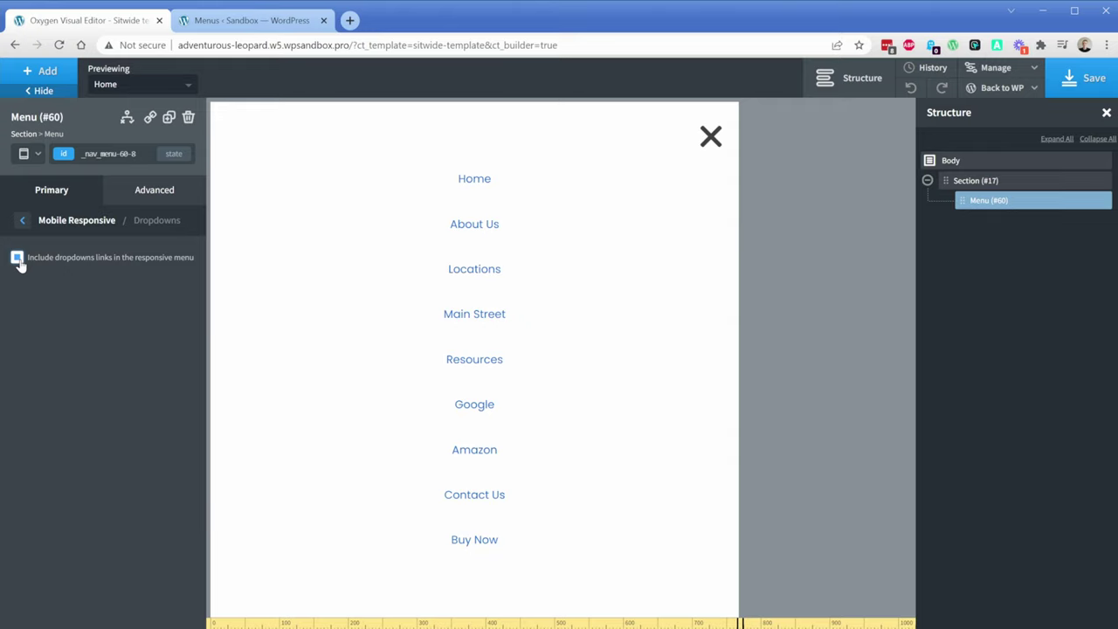
{"action": "left_click", "coordinate": [17, 259]}
{"action": "left_click", "coordinate": [18, 258]}
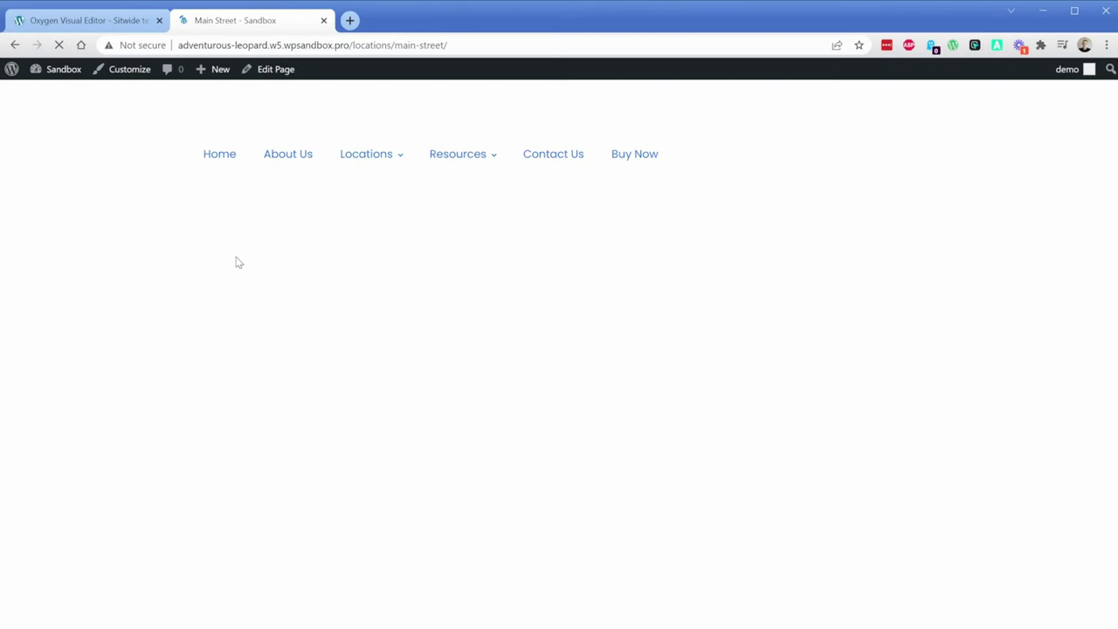
Reveal the Locations dropdown on the live Main Street page
{"action": "mouse_move", "coordinate": [357, 175]}
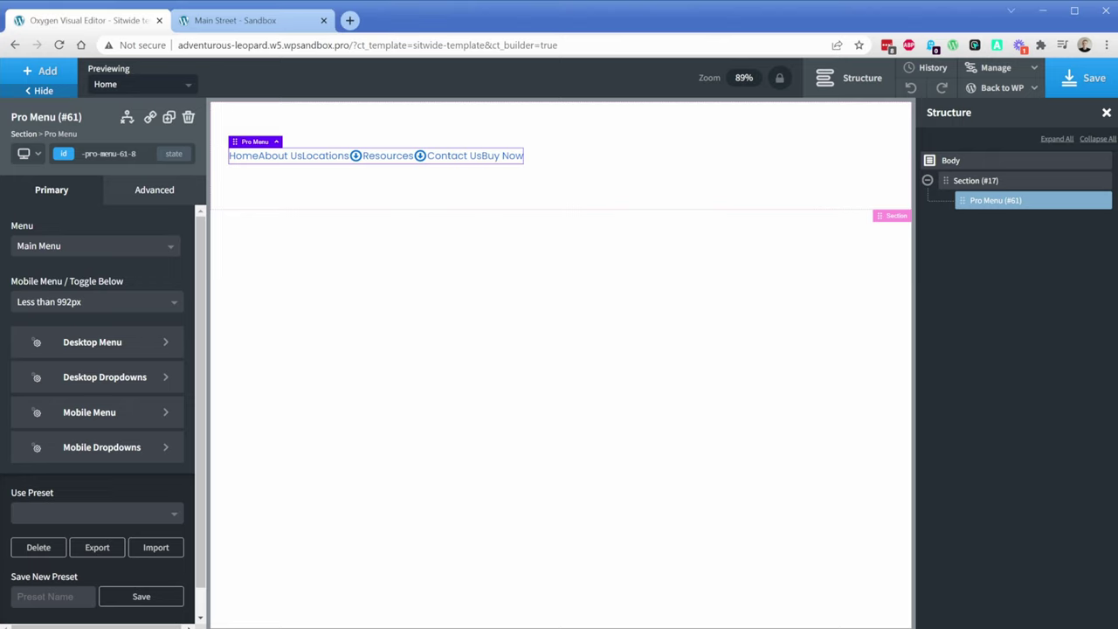
{"action": "left_click", "coordinate": [118, 376]}
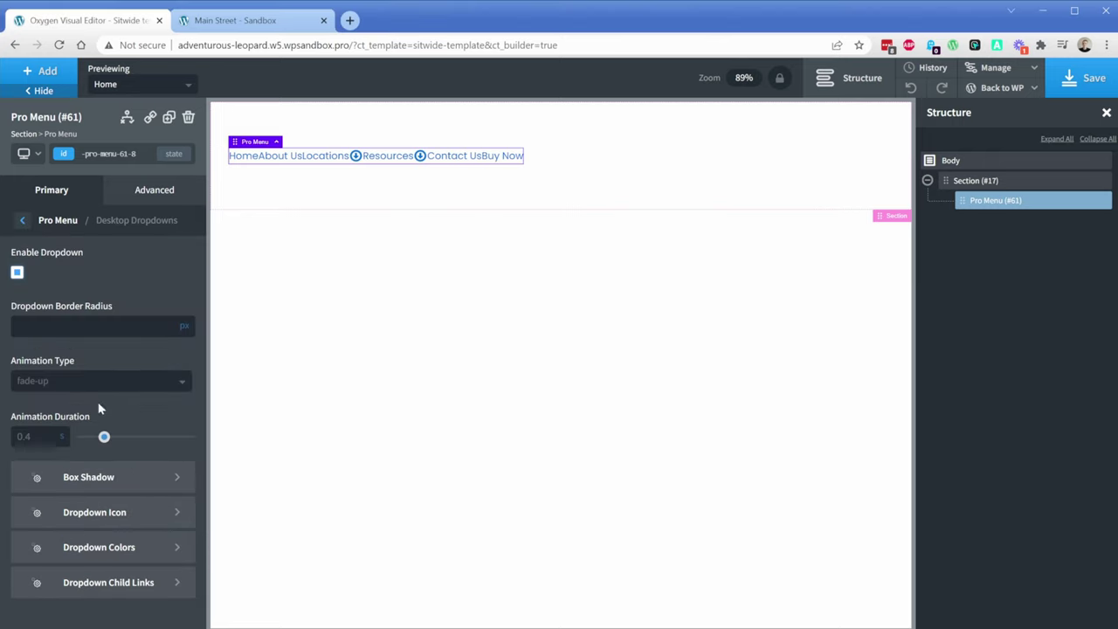
{"action": "left_click", "coordinate": [111, 515]}
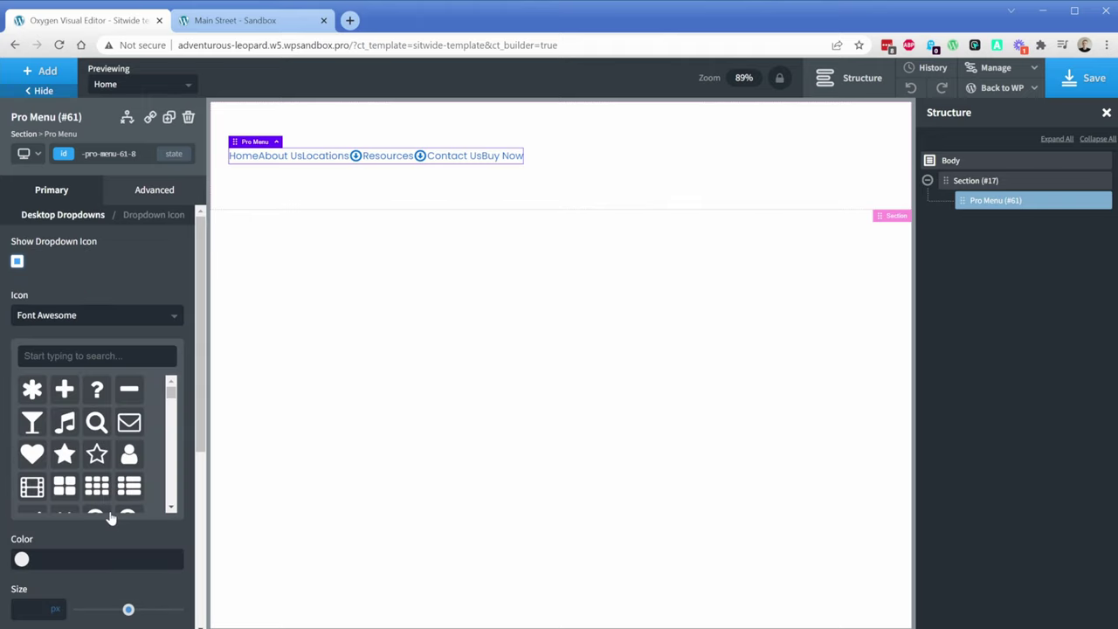
{"action": "mouse_move", "coordinate": [172, 416]}
{"action": "left_mouse_down"}
{"action": "mouse_move", "coordinate": [172, 445]}
{"action": "mouse_move", "coordinate": [172, 410]}
{"action": "left_mouse_up"}
{"action": "left_click", "coordinate": [37, 192]}
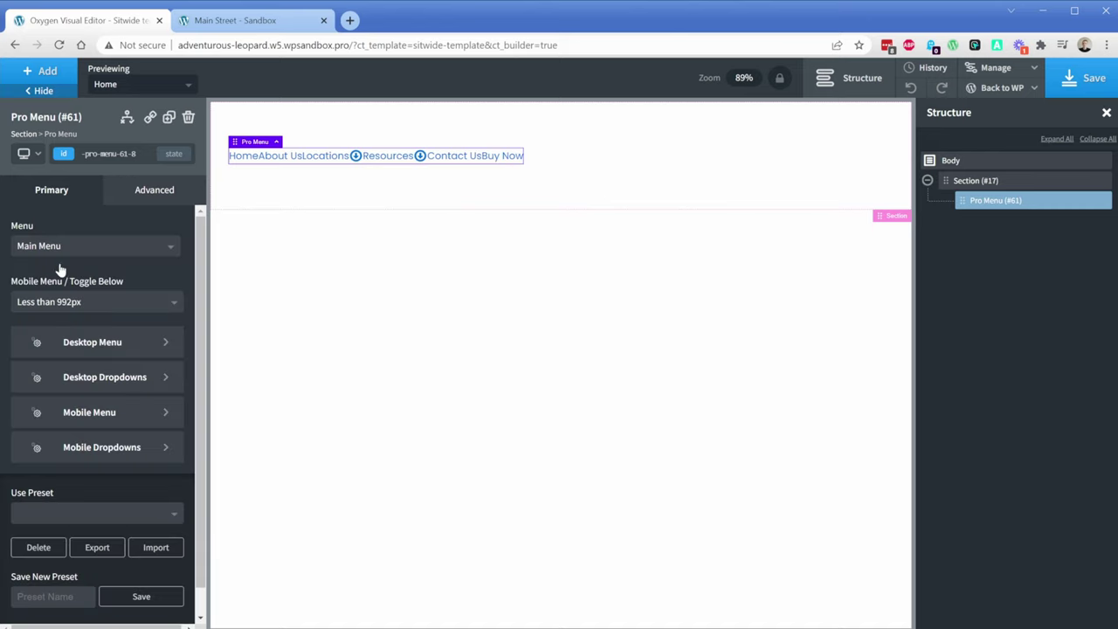
{"action": "left_click", "coordinate": [95, 449]}
Preview the Pro Menu below 992px, open its mobile menu, and expand and collapse Locations
{"action": "left_click", "coordinate": [30, 154]}
{"action": "left_click", "coordinate": [63, 216]}
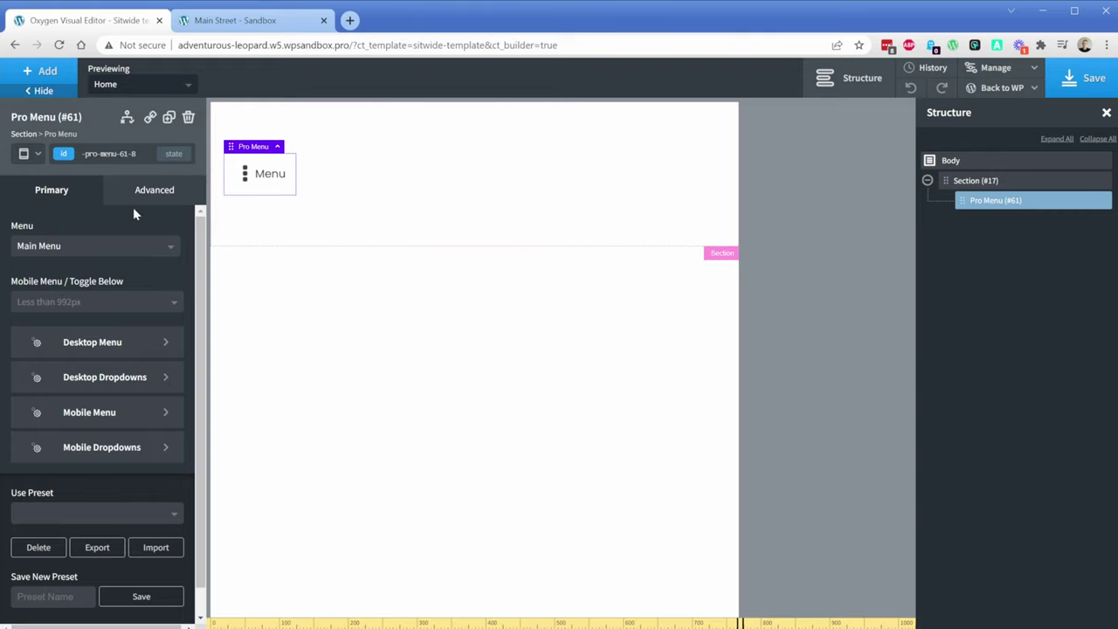
{"action": "left_click", "coordinate": [253, 183]}
{"action": "left_click", "coordinate": [501, 349]}
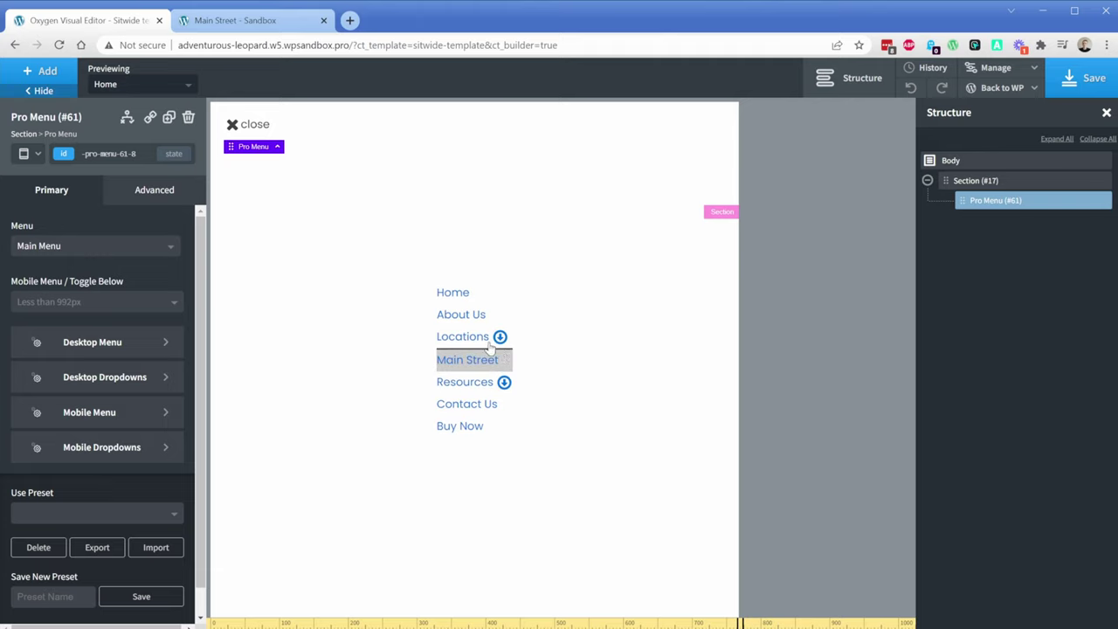
{"action": "left_click", "coordinate": [503, 352]}
{"action": "left_click", "coordinate": [476, 351]}
{"action": "left_click", "coordinate": [471, 354]}
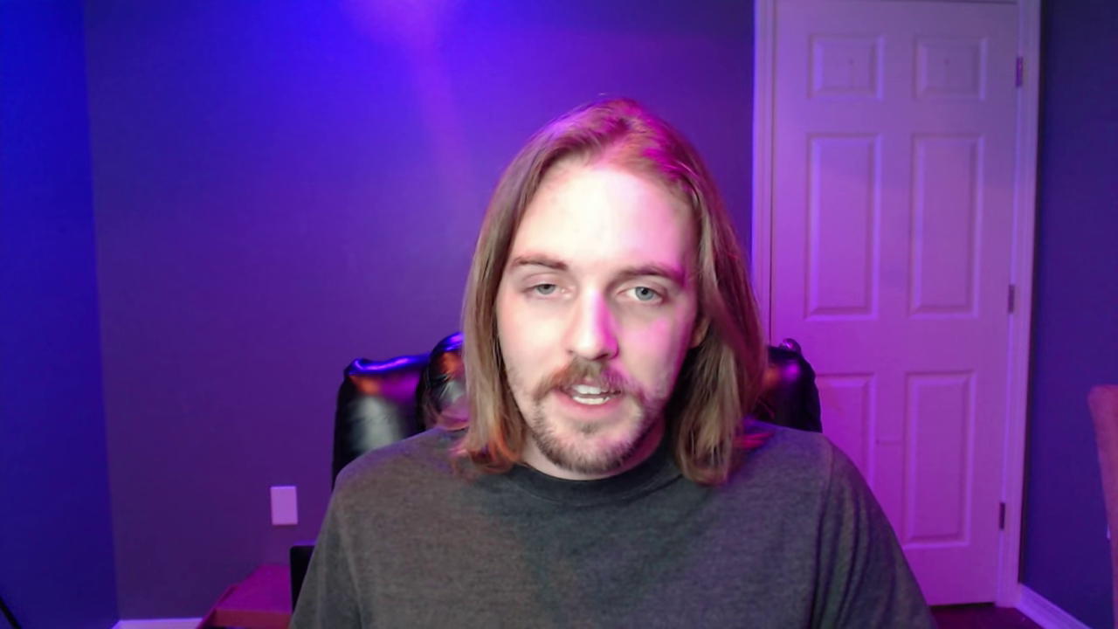
Highlight the date line of issue #21, then clear the selection
{"action": "left_click_drag", "start_coordinate": [285, 245], "coordinate": [441, 251]}
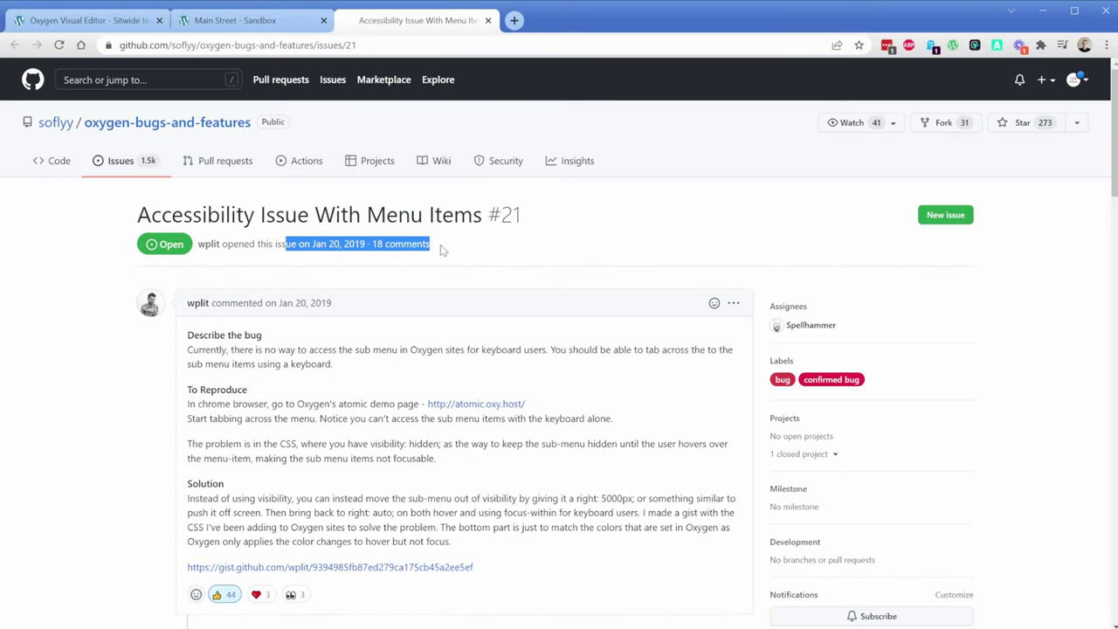
{"action": "left_click", "coordinate": [441, 251]}
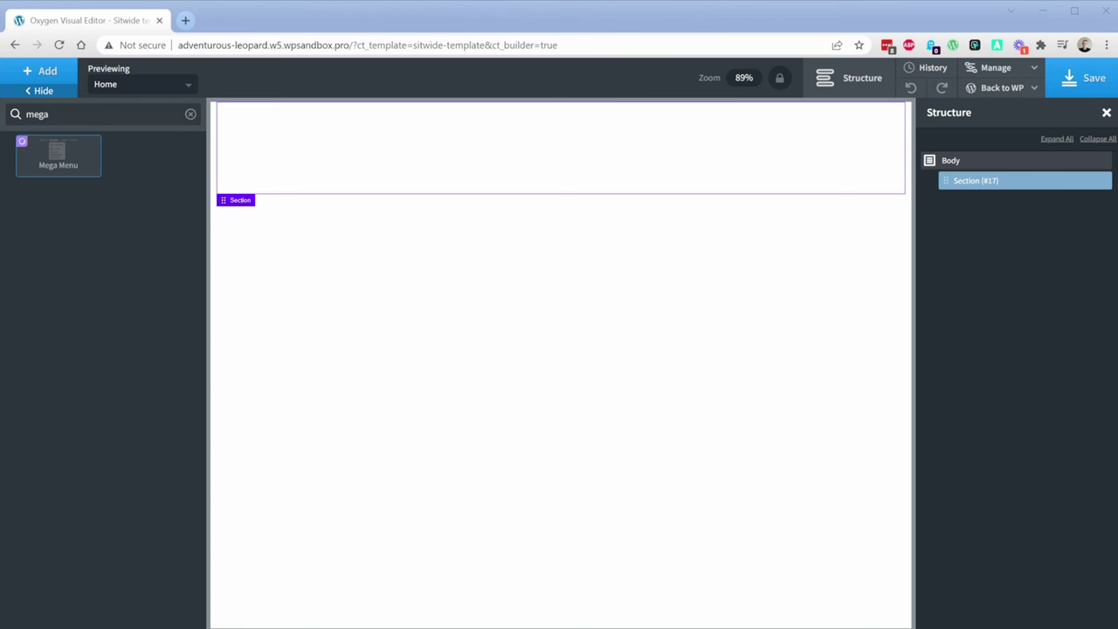
Add a Mega Menu element to Section #17 and inspect Menu Items One to Three
{"action": "left_click", "coordinate": [59, 162]}
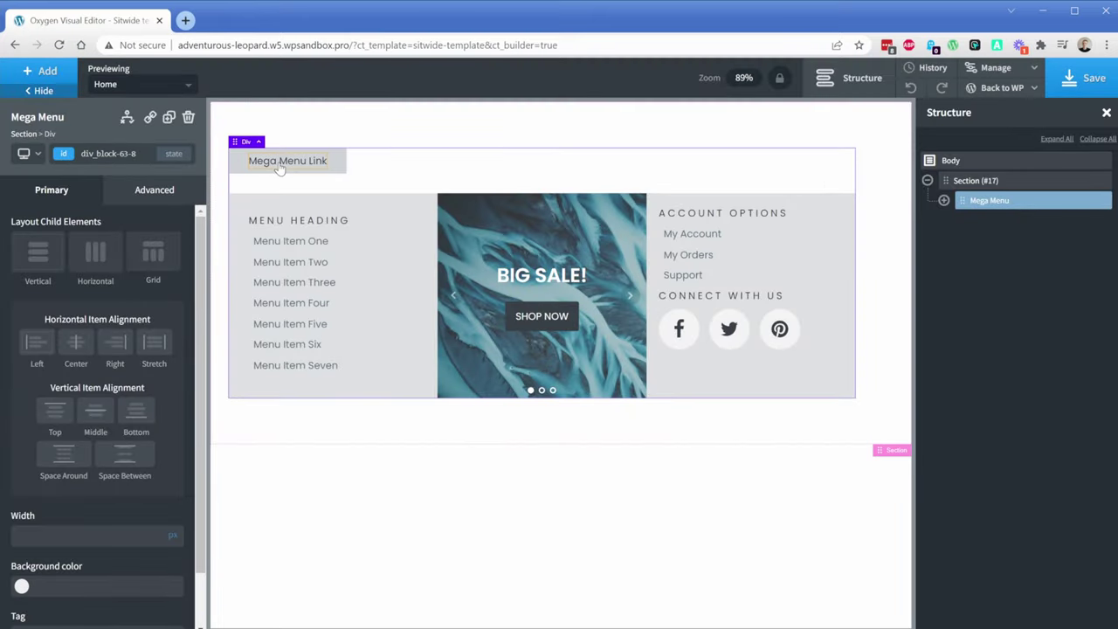
{"action": "left_click", "coordinate": [320, 245]}
{"action": "left_click", "coordinate": [315, 262]}
{"action": "left_click", "coordinate": [311, 283]}
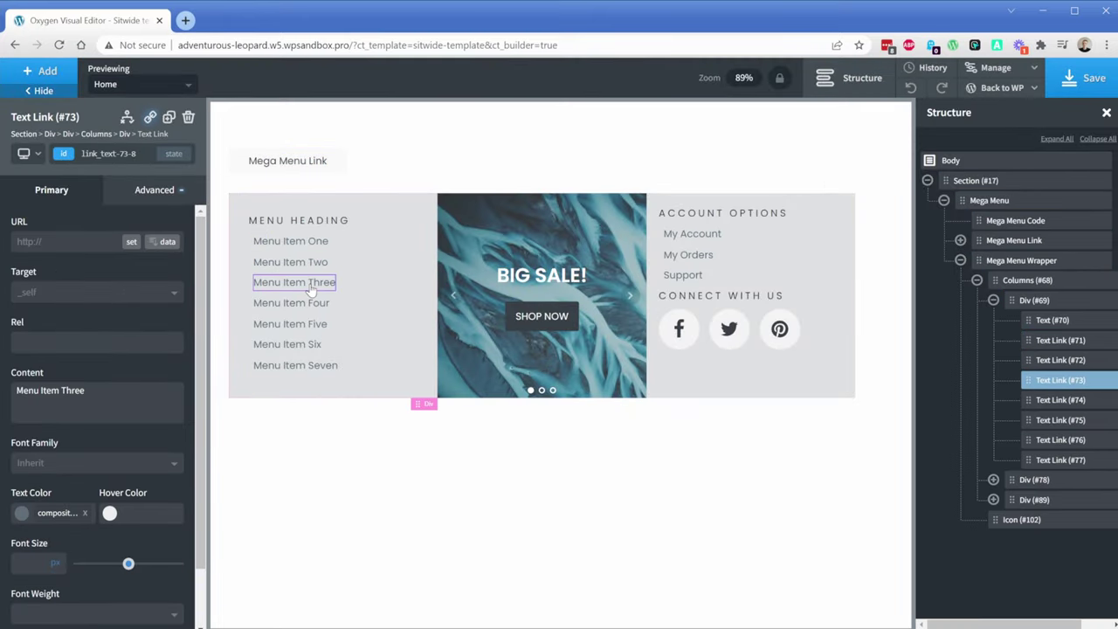
Save the template and open the site frontend in a new tab
{"action": "left_click", "coordinate": [1085, 78]}
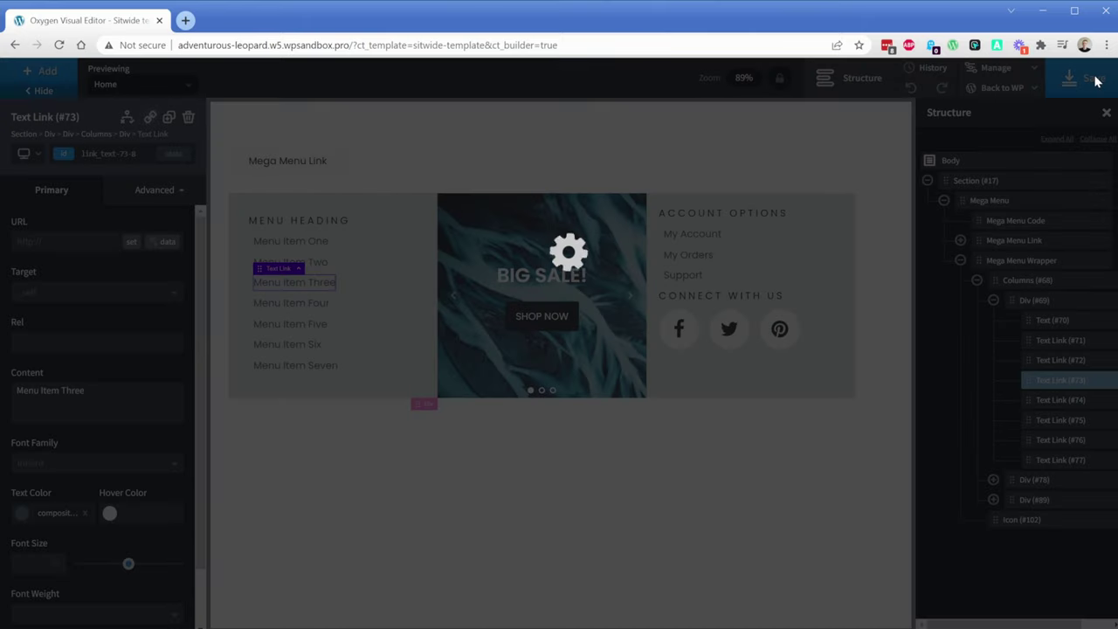
{"action": "mouse_move", "coordinate": [1005, 97]}
{"action": "left_click", "coordinate": [981, 130]}
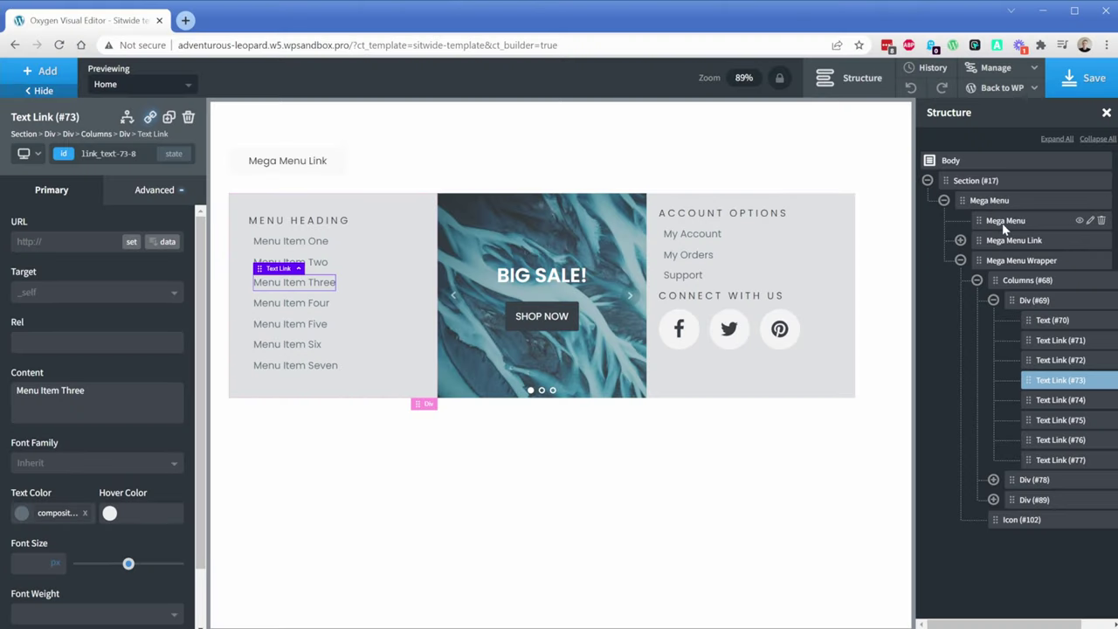
Open the Mega Menu Code block's JavaScript and highlight the mouseover/focusin handler on line 15
{"action": "left_click", "coordinate": [1013, 220]}
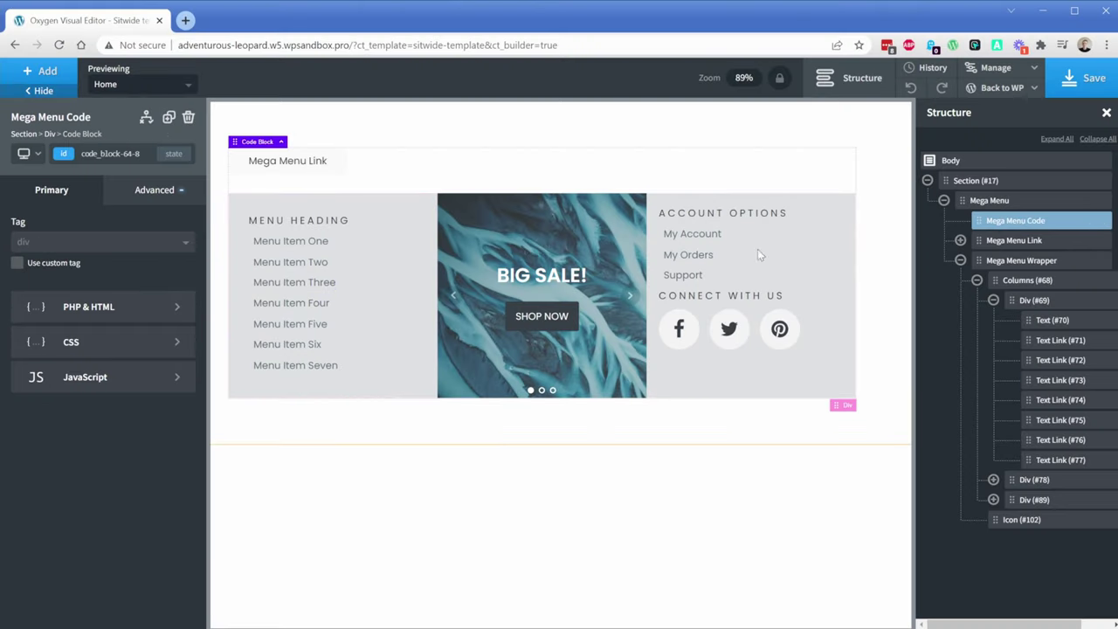
{"action": "left_click", "coordinate": [99, 389]}
{"action": "scroll", "coordinate": [145, 350], "scroll_direction": "down", "scroll_amount": 2}
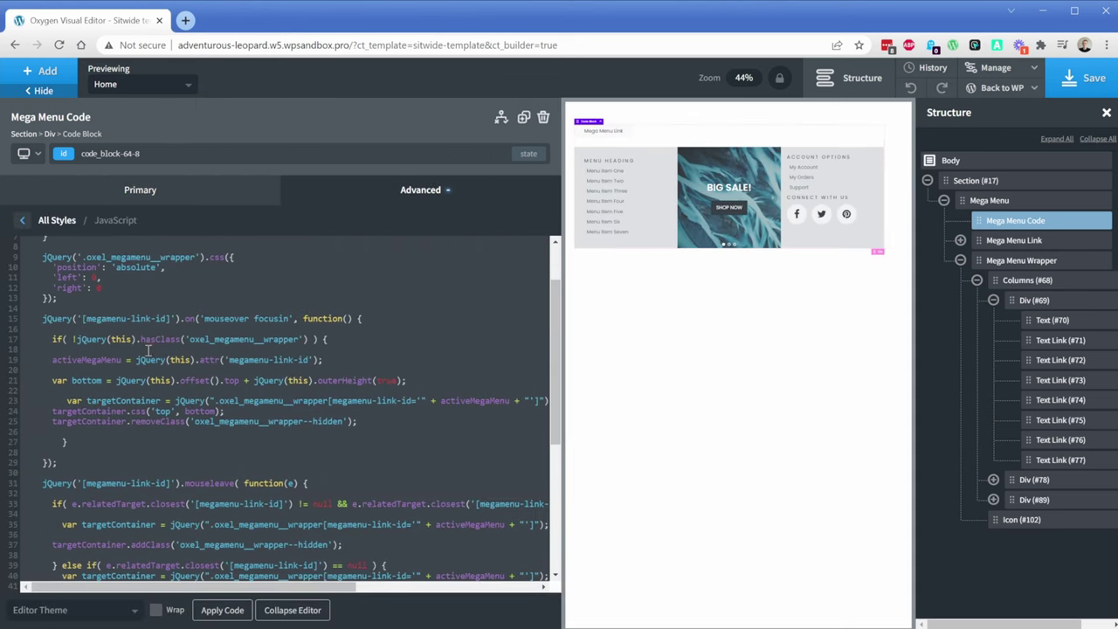
{"action": "left_click_drag", "start_coordinate": [34, 320], "coordinate": [376, 321]}
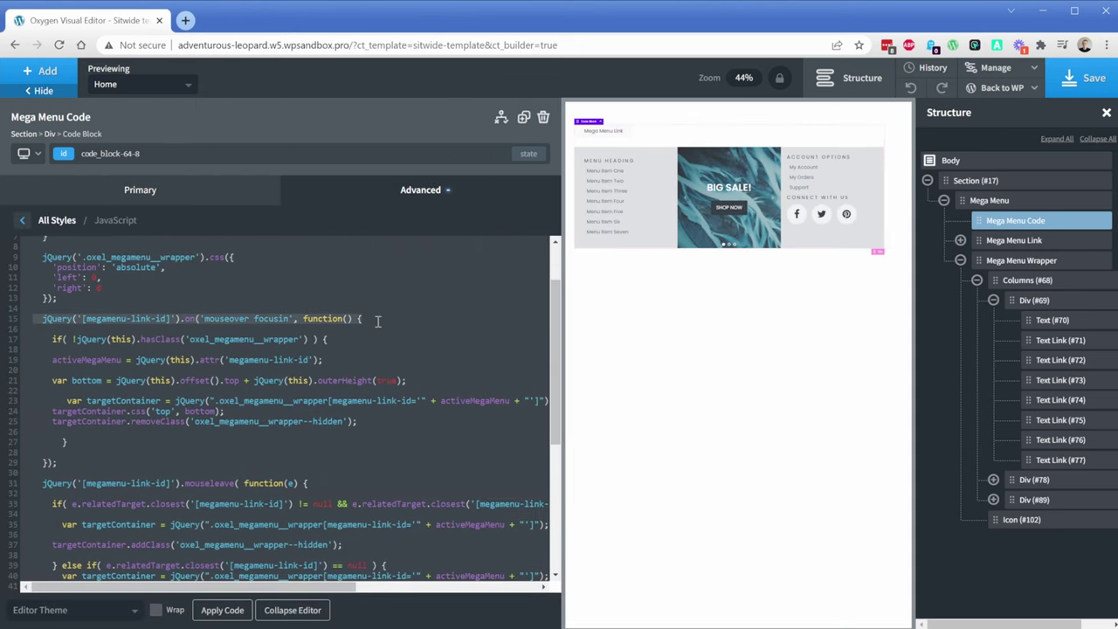
{"action": "left_click", "coordinate": [317, 361]}
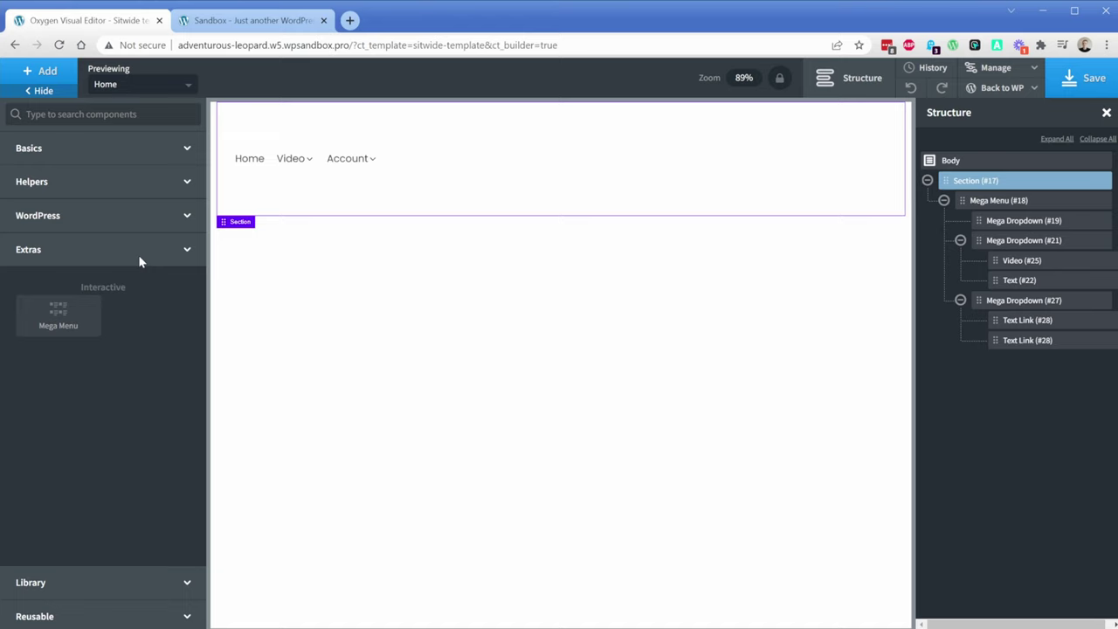
Add a new, fourth dropdown to the Mega Menu
{"action": "left_click", "coordinate": [264, 170]}
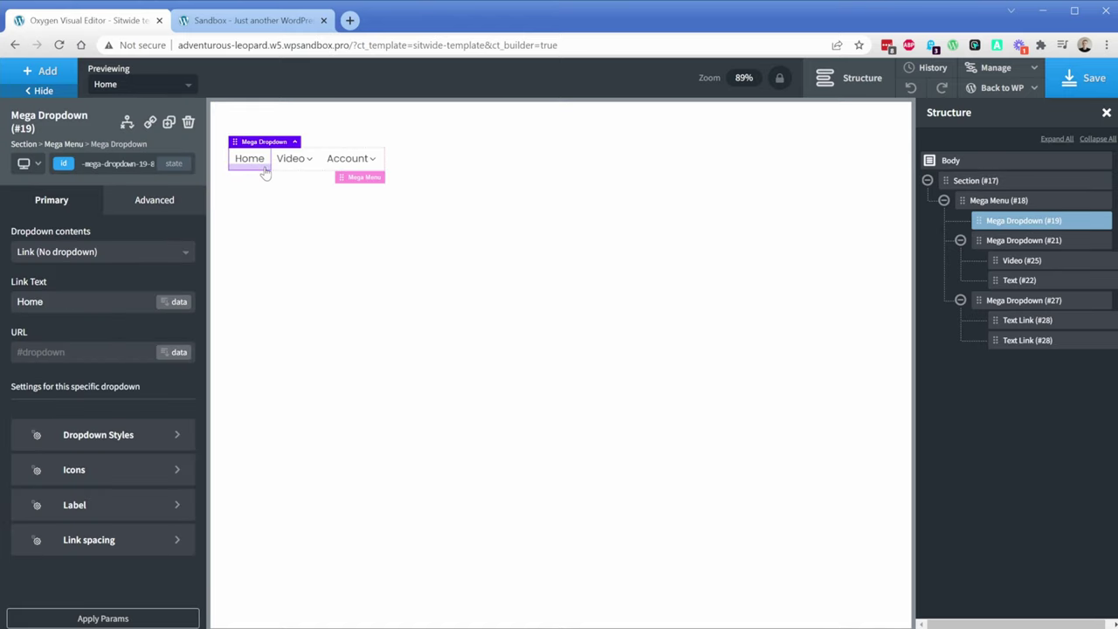
{"action": "left_click", "coordinate": [74, 145]}
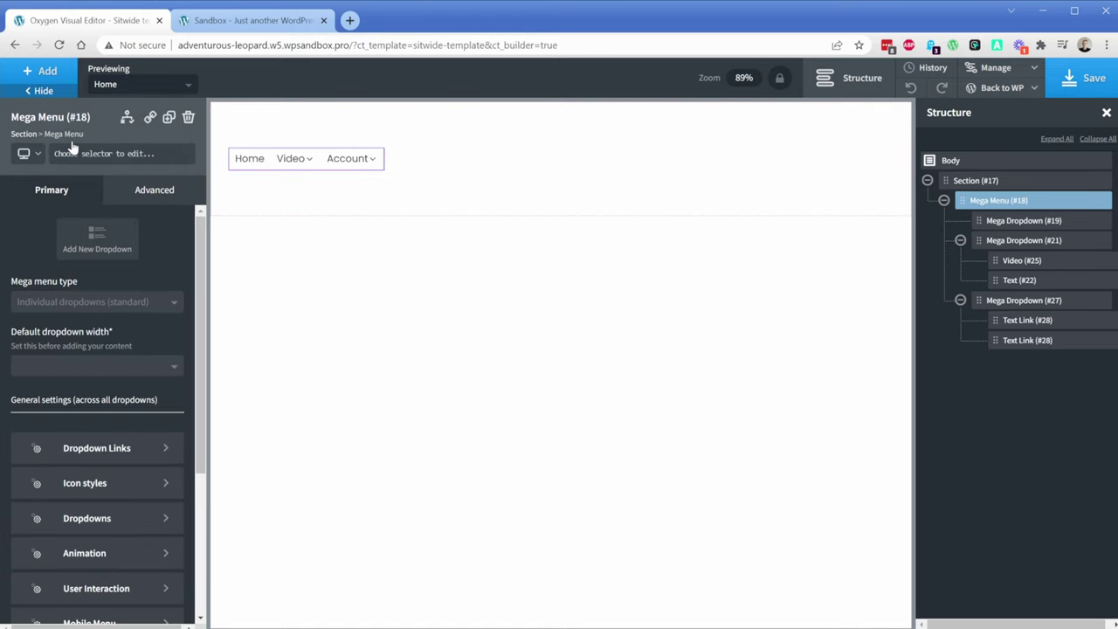
{"action": "left_click", "coordinate": [92, 242]}
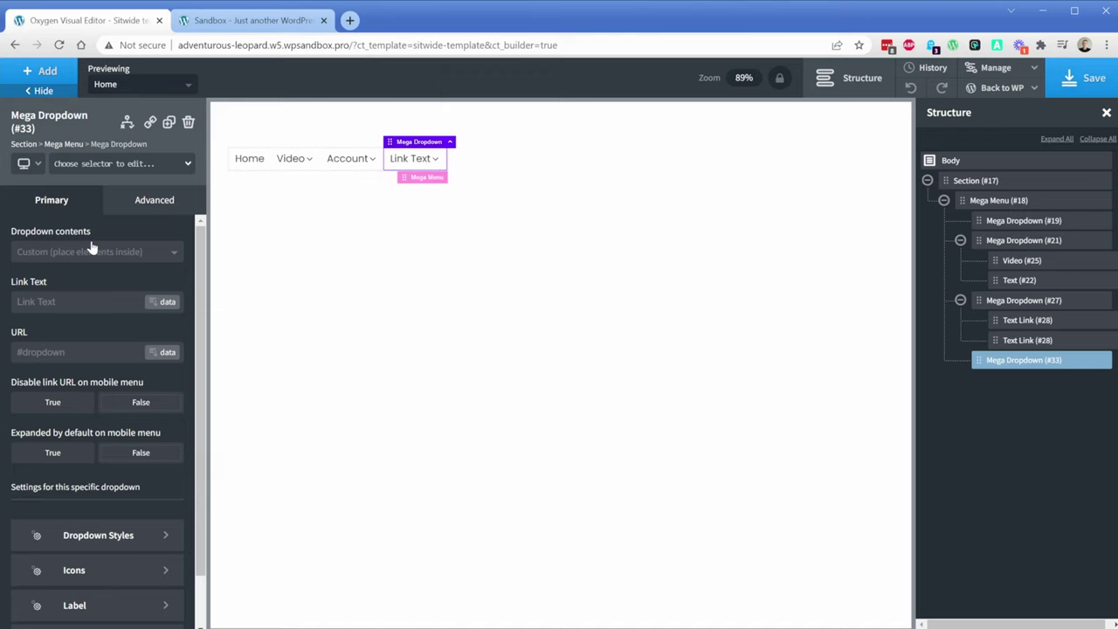
Put a Heading reading 'Contact Us' inside the new dropdown
{"action": "left_click", "coordinate": [40, 70]}
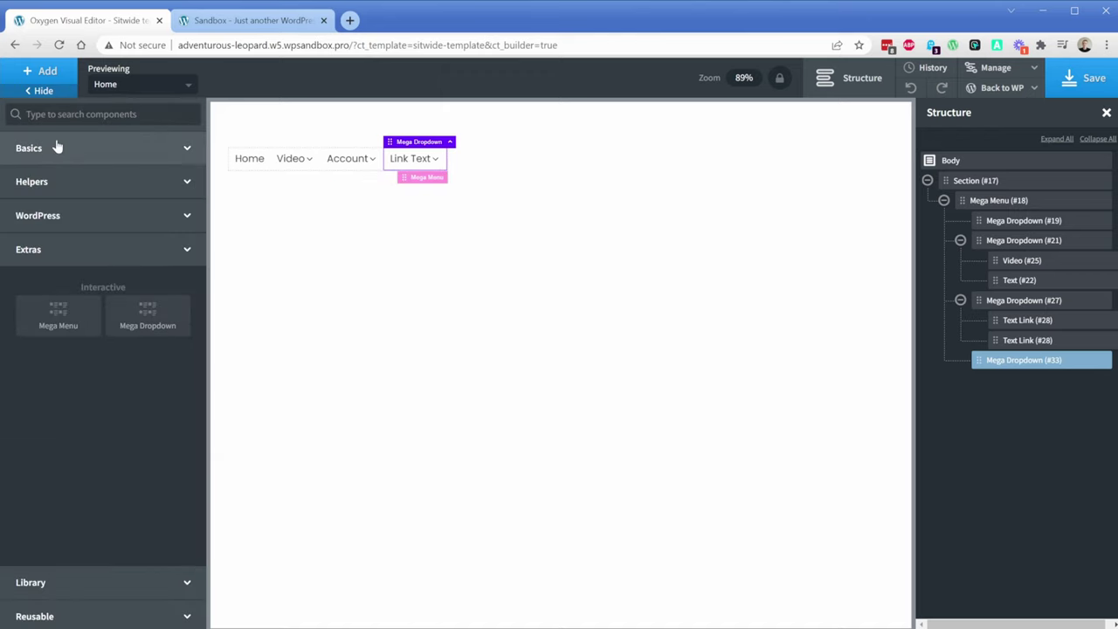
{"action": "left_click", "coordinate": [55, 145]}
{"action": "left_click", "coordinate": [39, 262]}
{"action": "left_click", "coordinate": [995, 360]}
{"action": "double_click", "coordinate": [354, 188]}
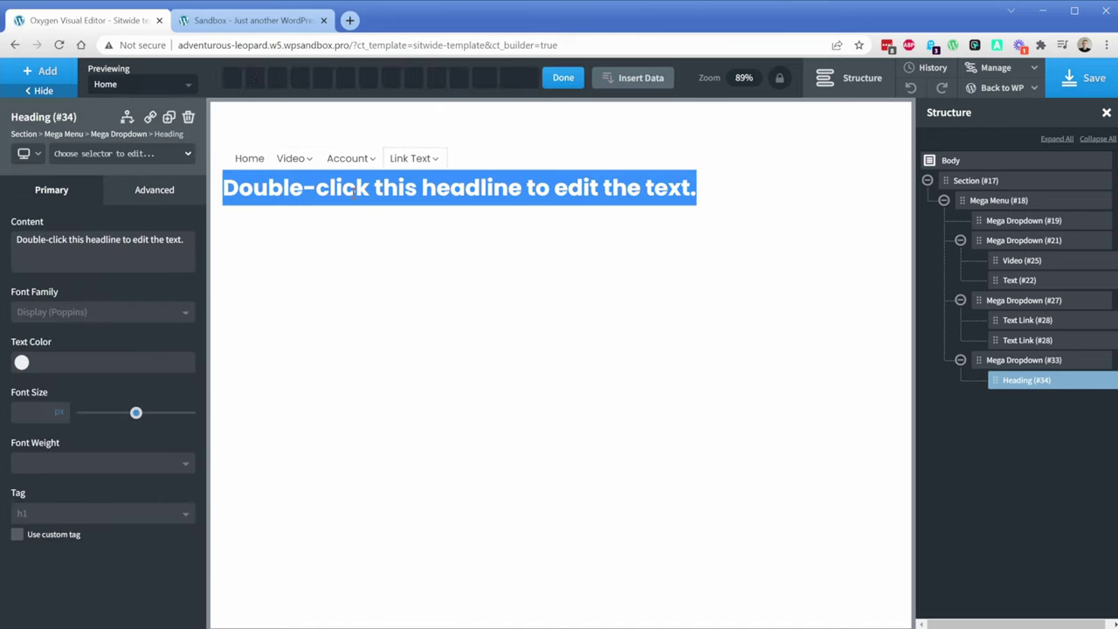
{"action": "type", "text": "Contact Us"}
{"action": "left_click", "coordinate": [401, 164]}
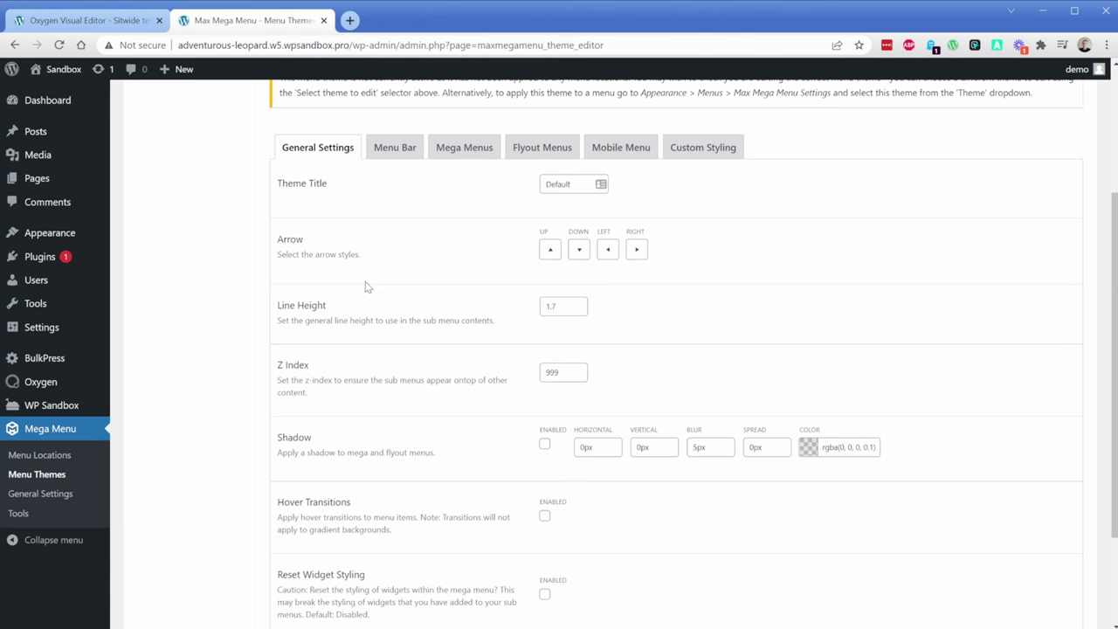
Review the Menu Bar, Flyout, Custom Styling and Mobile theme tabs, then reveal the Header shortcode [maxmegamenu location=max_mega_menu_1]
{"action": "left_click", "coordinate": [393, 150]}
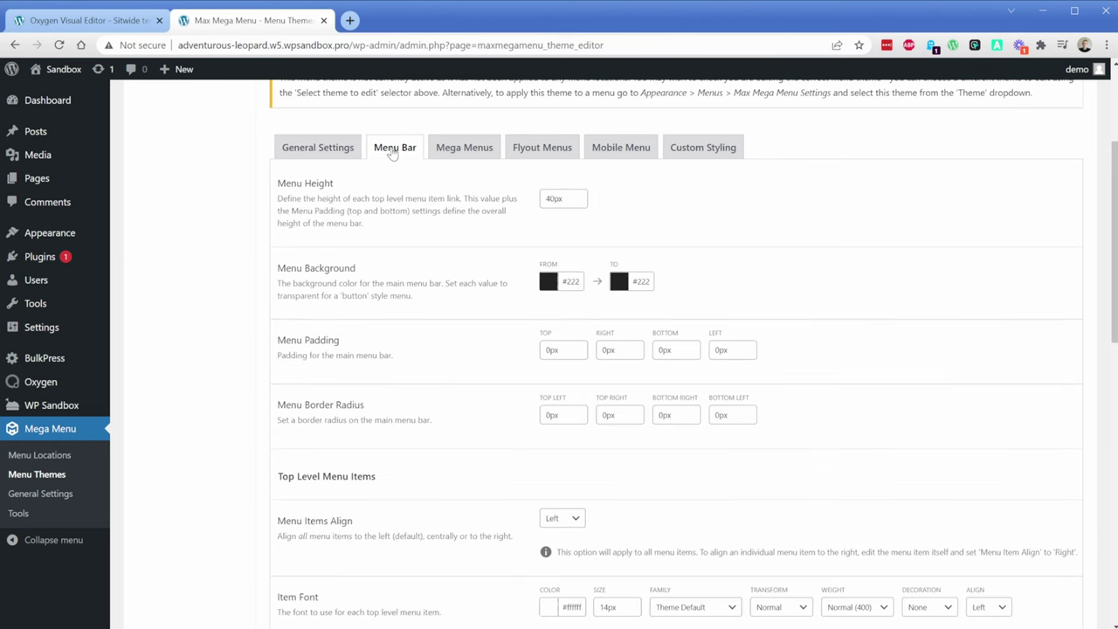
{"action": "left_click", "coordinate": [555, 150]}
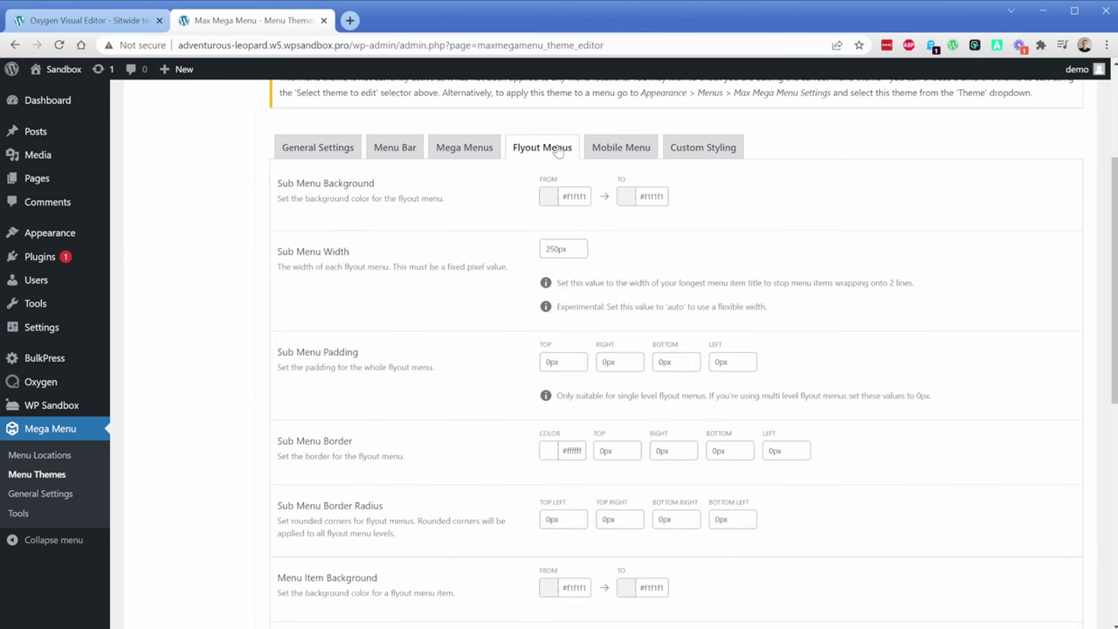
{"action": "left_click", "coordinate": [706, 150]}
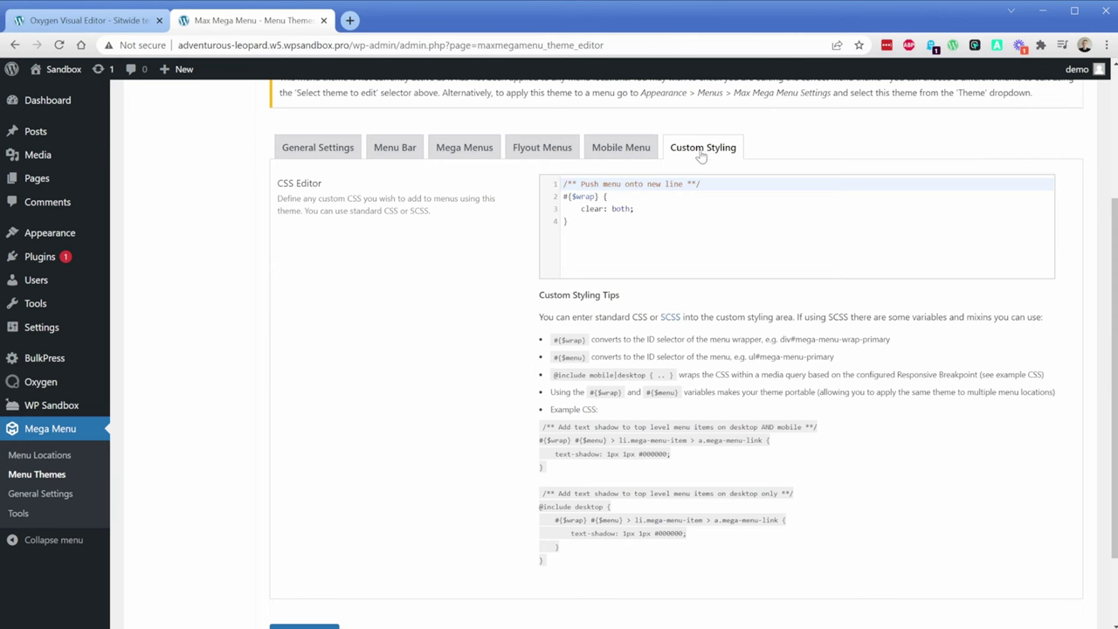
{"action": "left_click", "coordinate": [612, 153]}
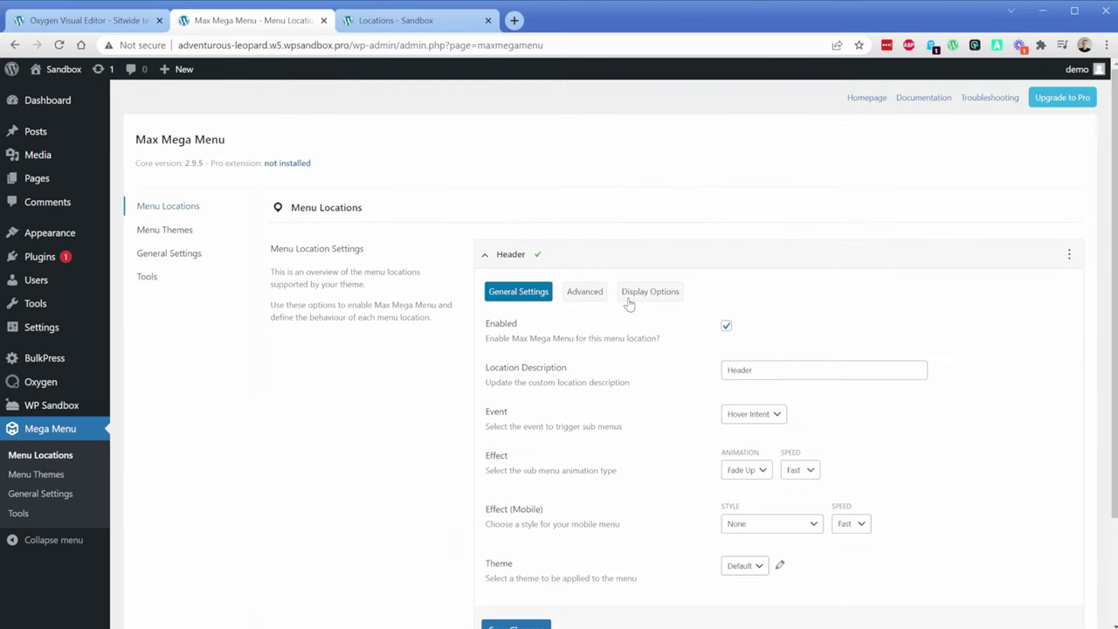
{"action": "left_click", "coordinate": [647, 293]}
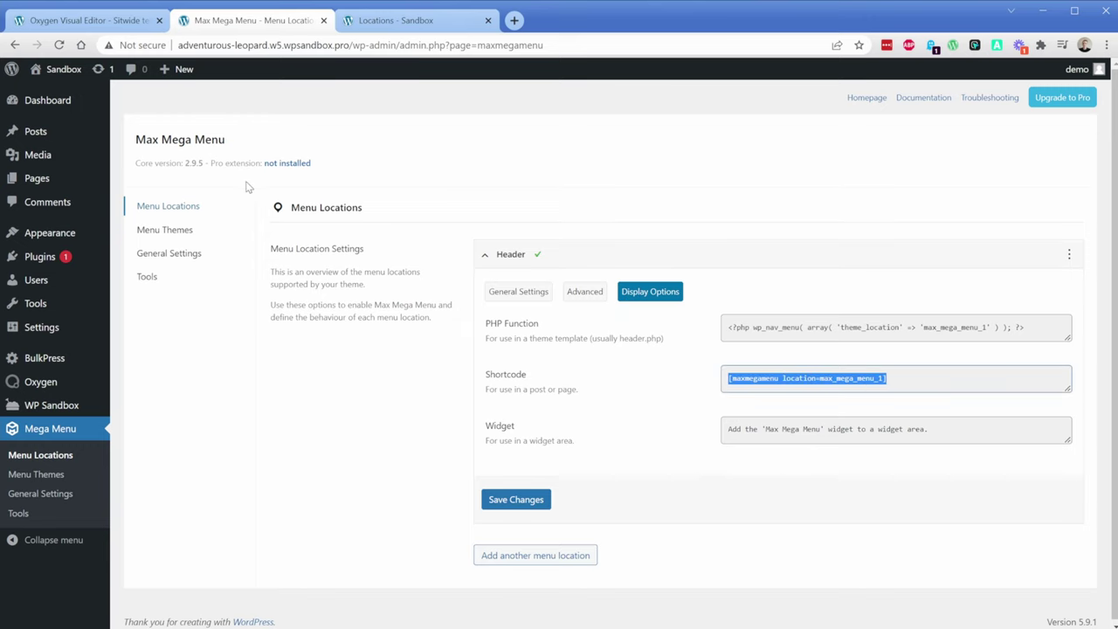
{"action": "left_click", "coordinate": [121, 27]}
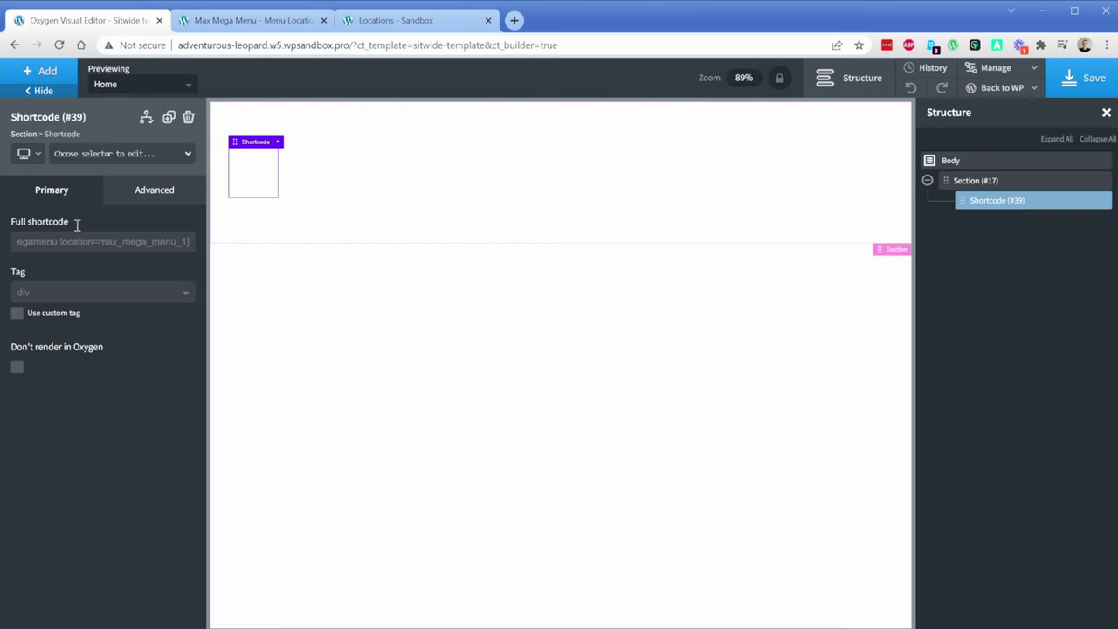
Save the template and check the live Locations page's Resources dropdown listing Google and Amazon
{"action": "key", "text": "ctrl+s"}
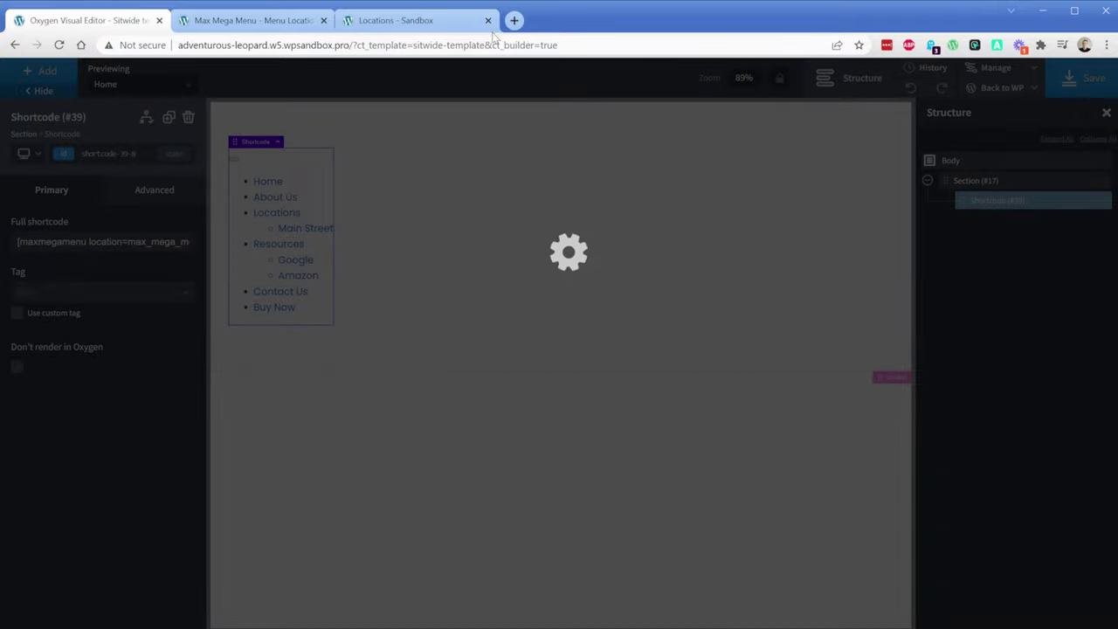
{"action": "left_click", "coordinate": [410, 21]}
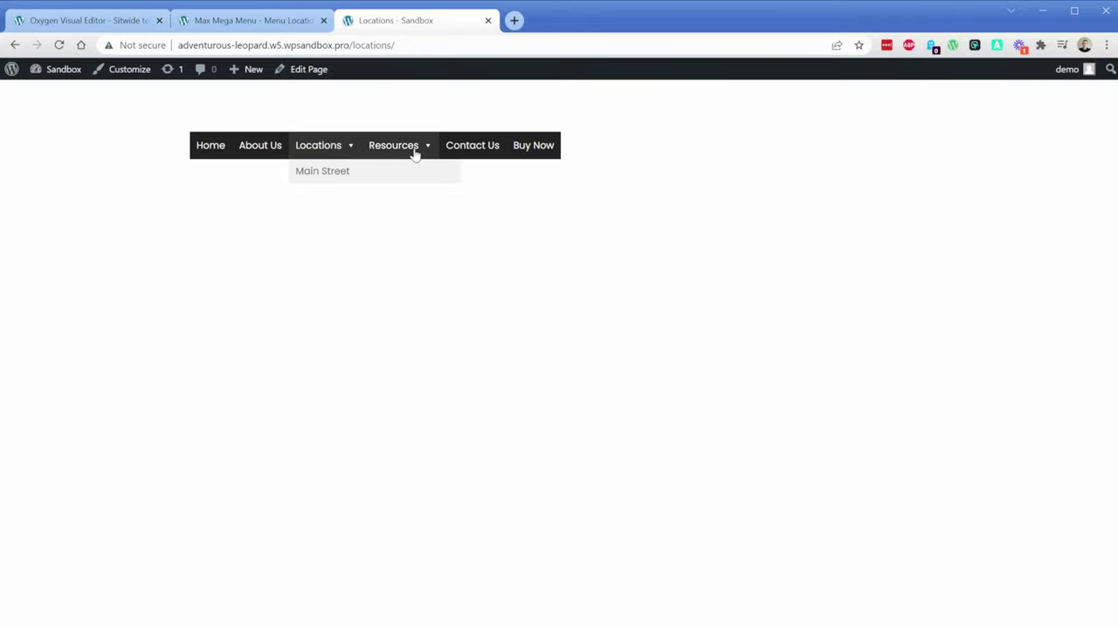
{"action": "mouse_move", "coordinate": [416, 154]}
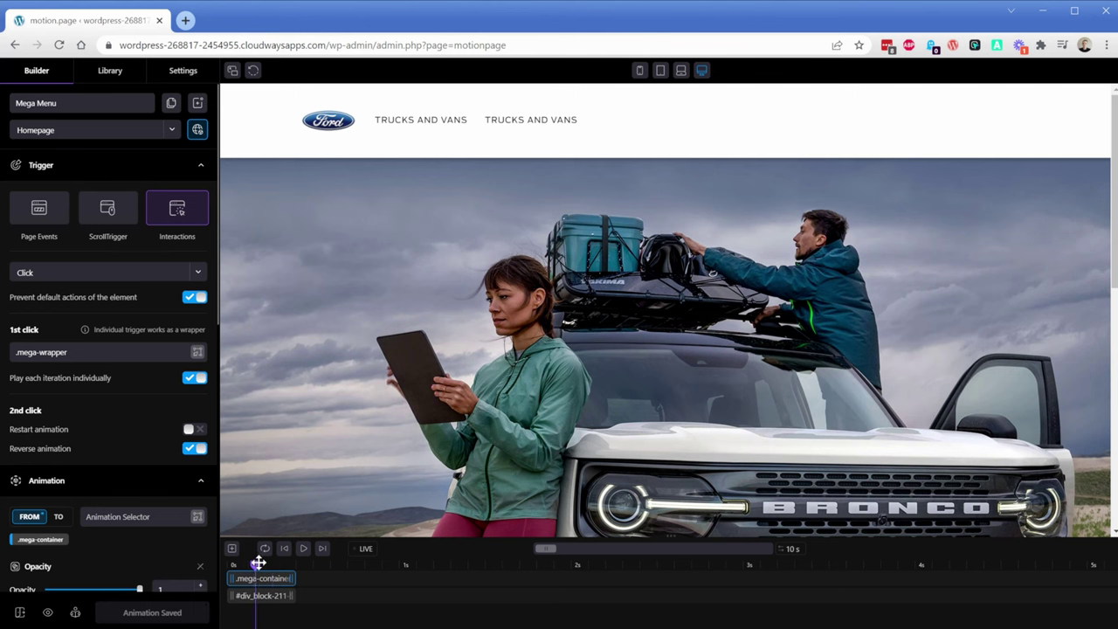
Scrub the timeline to preview the vehicle panel fade-in, and keep the trigger on Click after trying Hover
{"action": "left_click_drag", "start_coordinate": [258, 563], "coordinate": [295, 564]}
{"action": "left_click", "coordinate": [82, 275]}
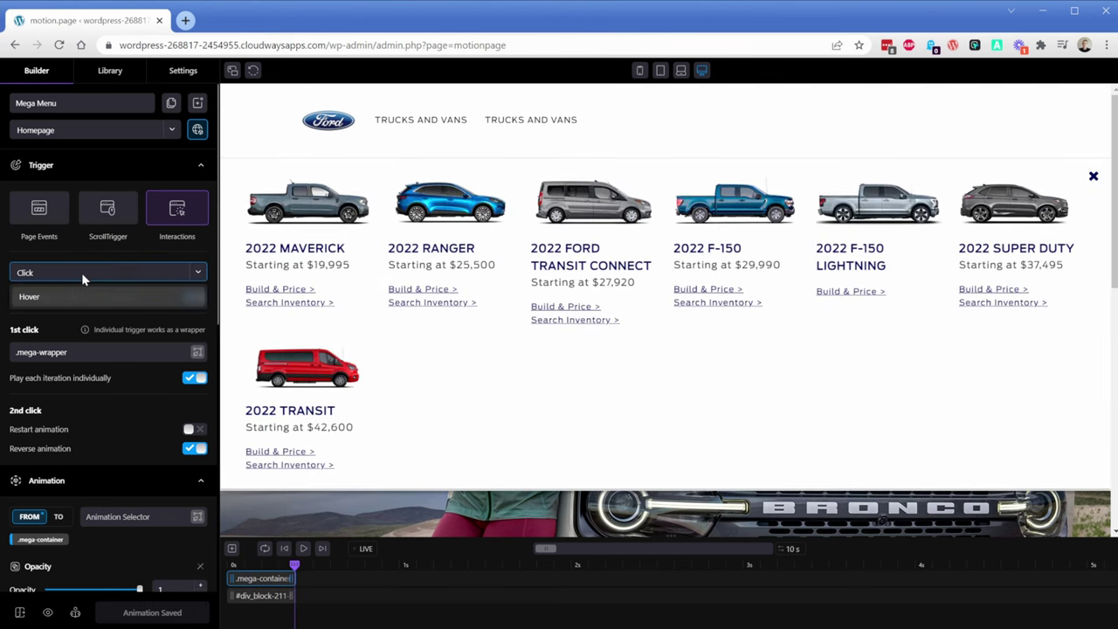
{"action": "left_click", "coordinate": [34, 296]}
{"action": "left_click", "coordinate": [40, 274]}
{"action": "left_click", "coordinate": [29, 297]}
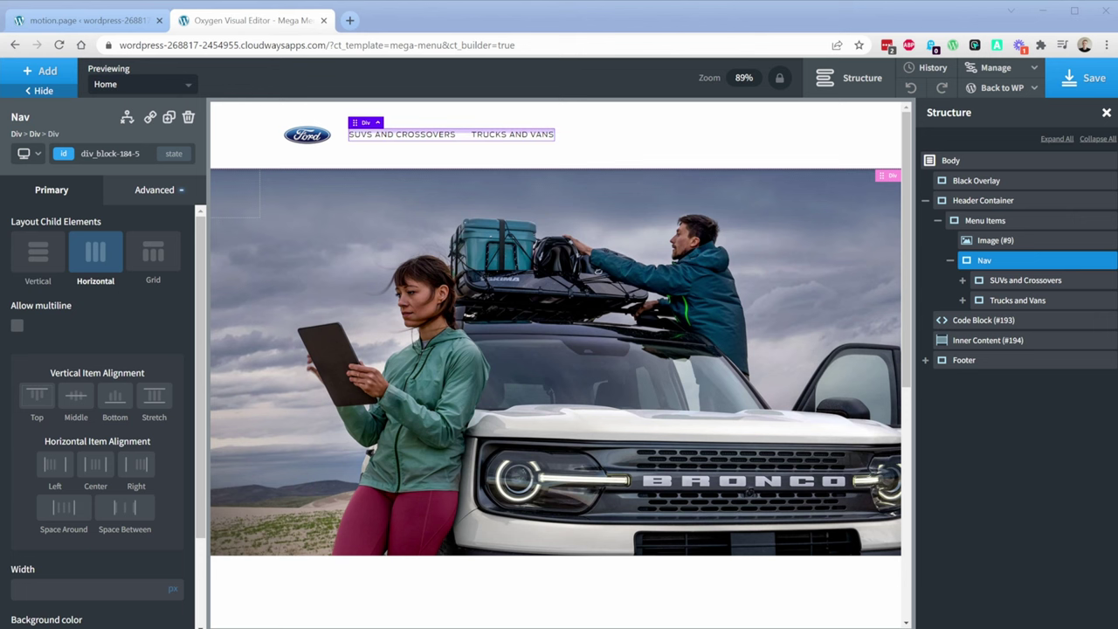
Inspect the SUVs and Crossovers and Trucks and Vans menu links, nav items and mega container
{"action": "left_click", "coordinate": [419, 138]}
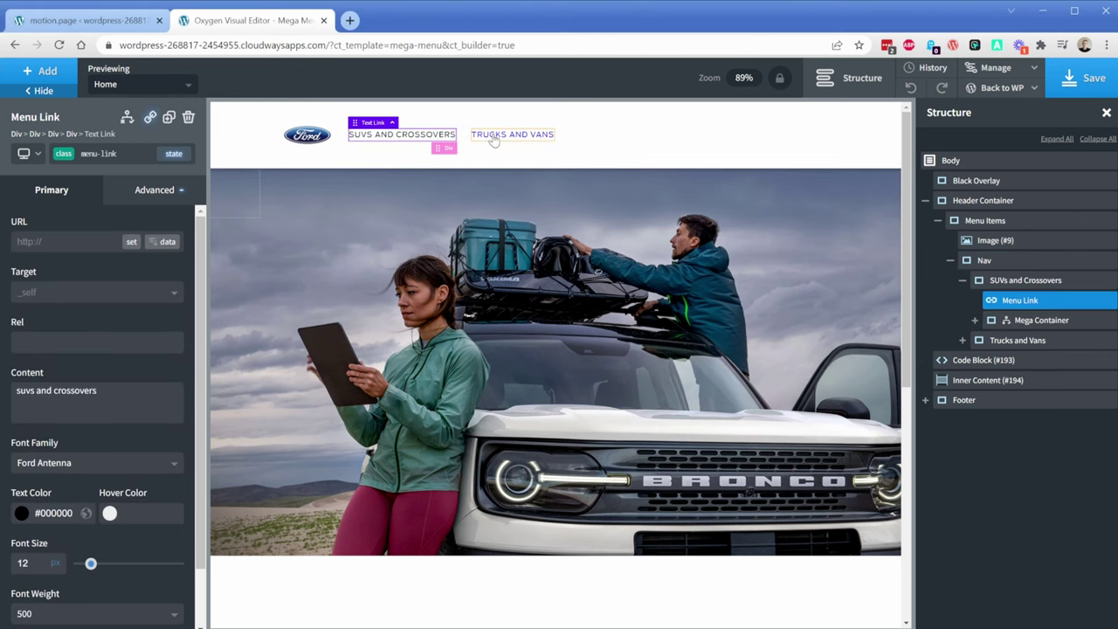
{"action": "left_click", "coordinate": [494, 137]}
{"action": "left_click", "coordinate": [1020, 381]}
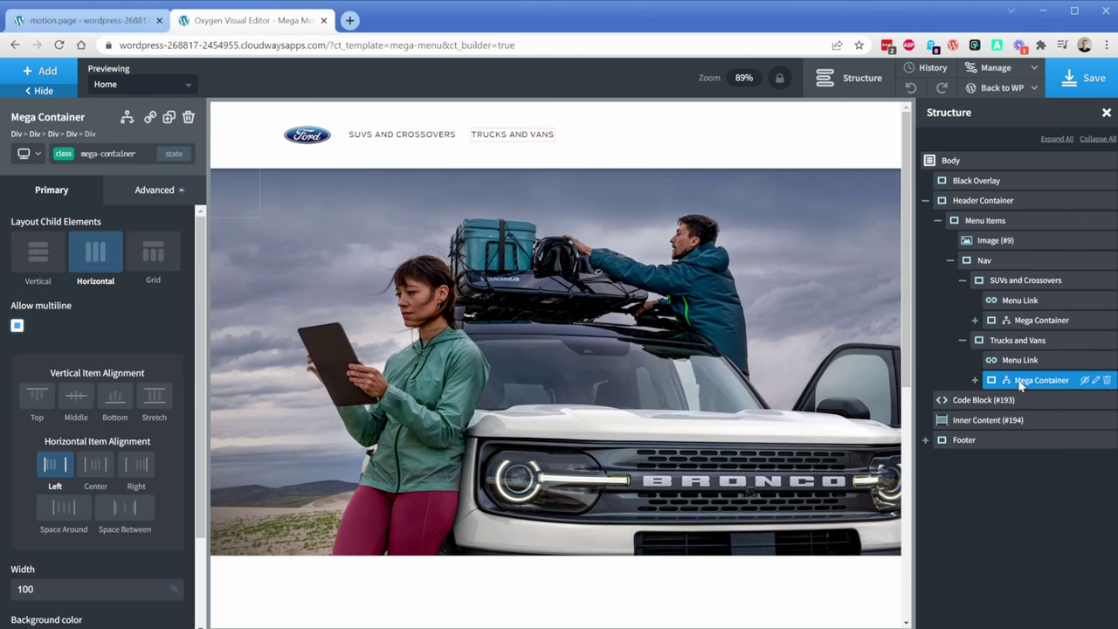
{"action": "left_click", "coordinate": [1016, 360]}
{"action": "left_click", "coordinate": [1006, 343]}
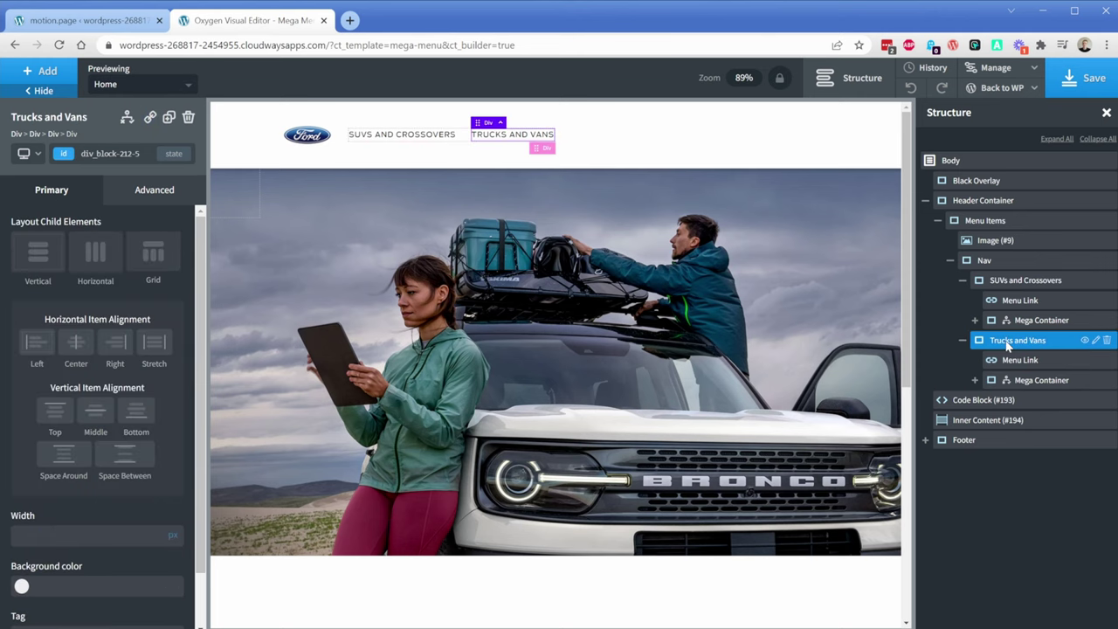
{"action": "left_click", "coordinate": [1005, 279]}
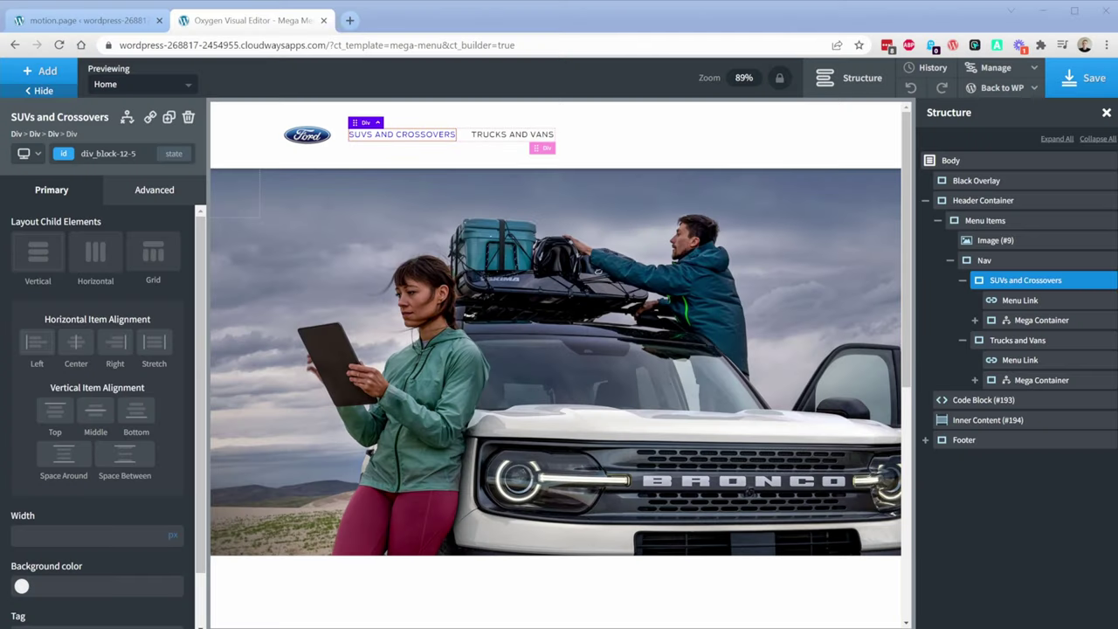
{"action": "left_click", "coordinate": [381, 138]}
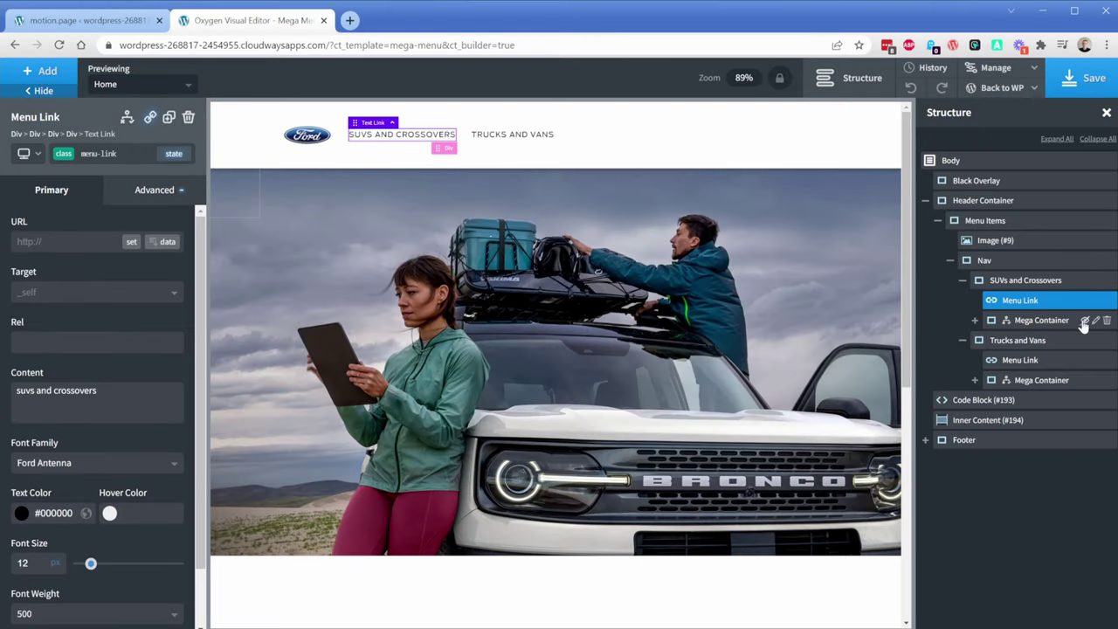
Expand the SUVs mega container to show its car grid and view its Advanced > Layout settings
{"action": "left_click", "coordinate": [1083, 322]}
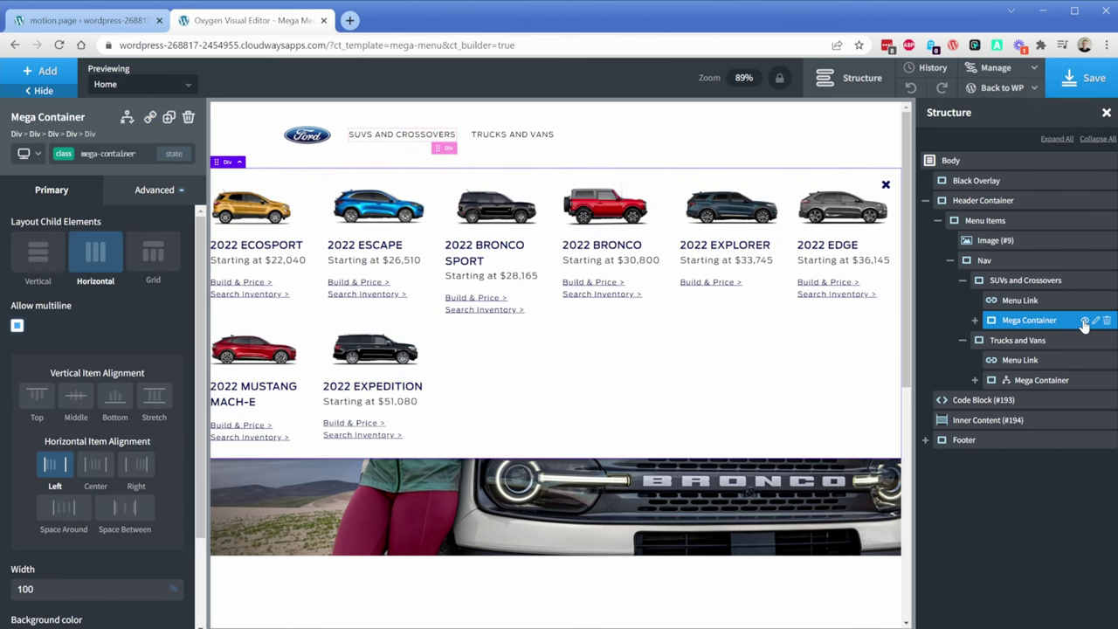
{"action": "left_click", "coordinate": [1012, 325]}
{"action": "left_click", "coordinate": [150, 192]}
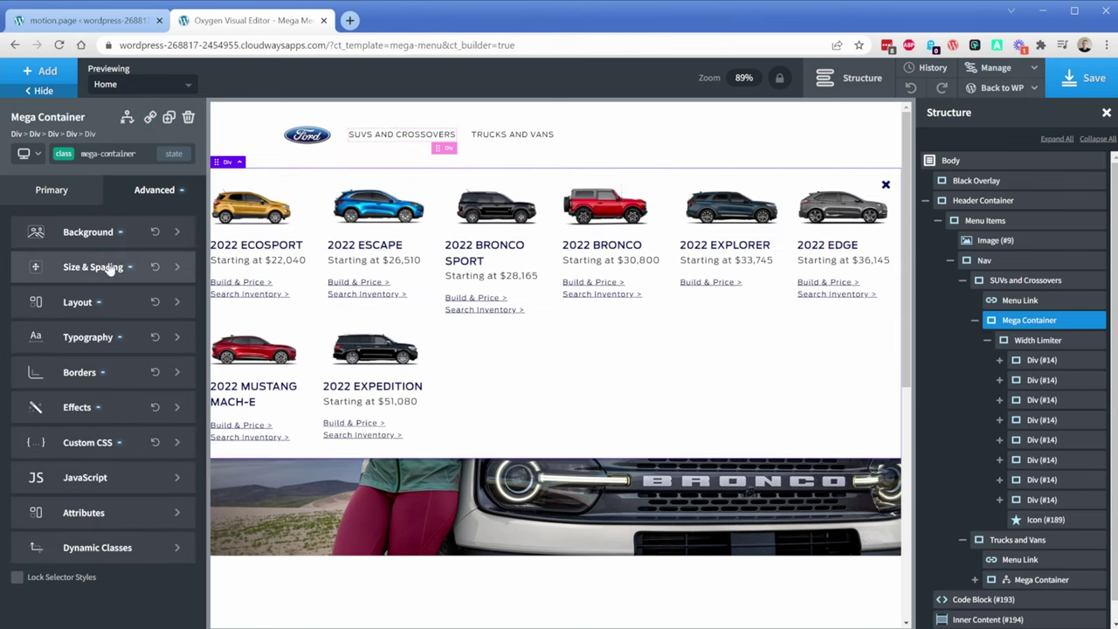
{"action": "left_click", "coordinate": [78, 302]}
{"action": "scroll", "coordinate": [203, 318], "scroll_direction": "down", "scroll_amount": 8}
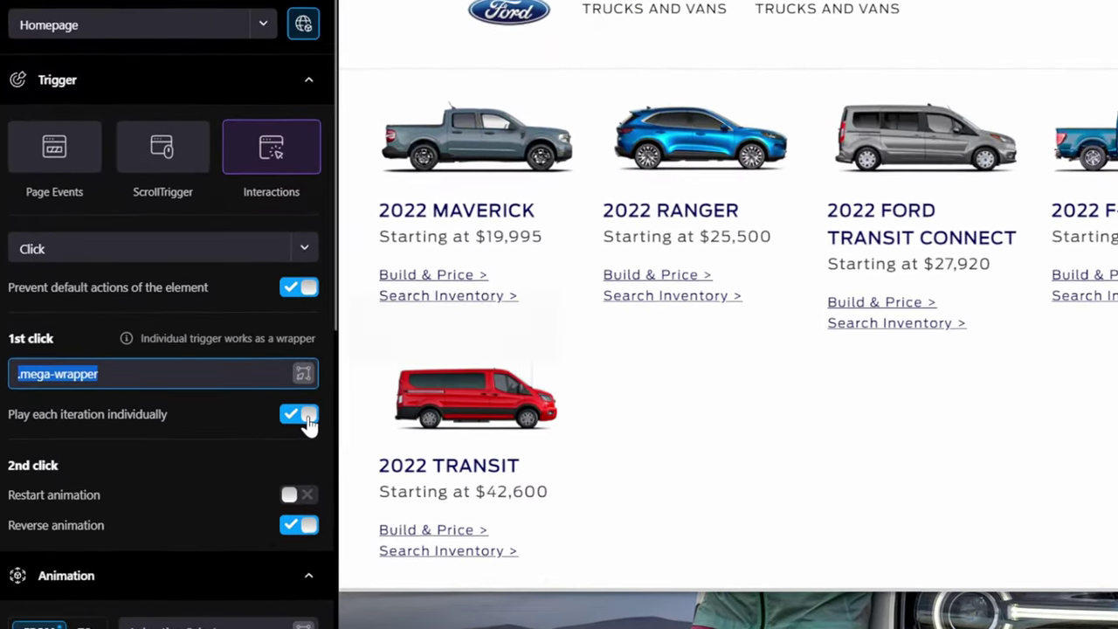
Review the Motion.page Click trigger targeting .mega-wrapper
{"action": "mouse_move", "coordinate": [200, 379]}
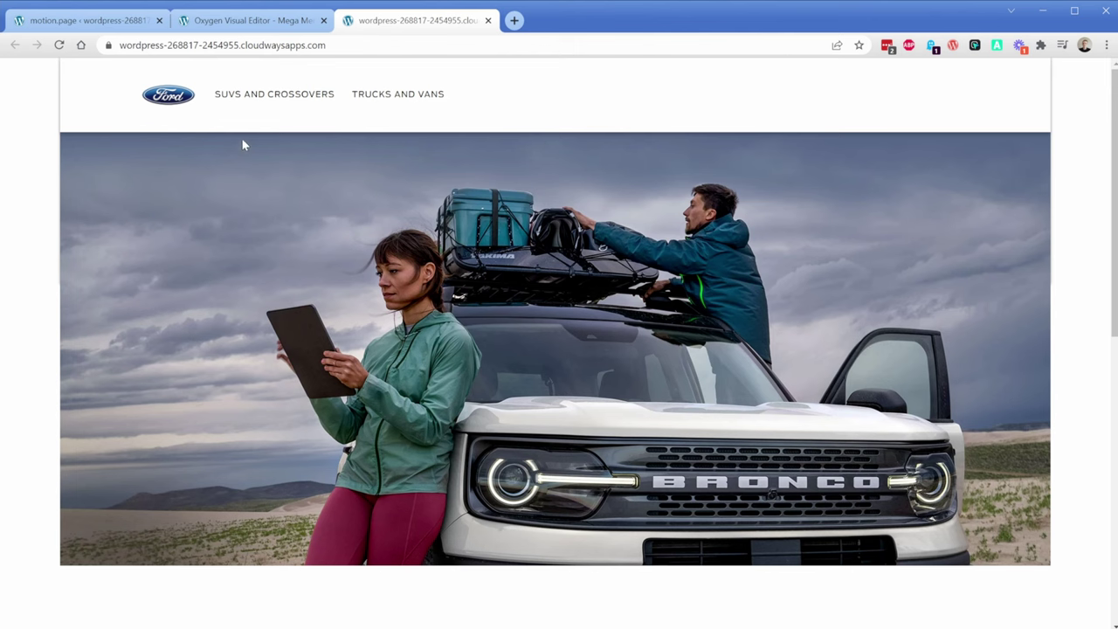
{"action": "left_click", "coordinate": [259, 95]}
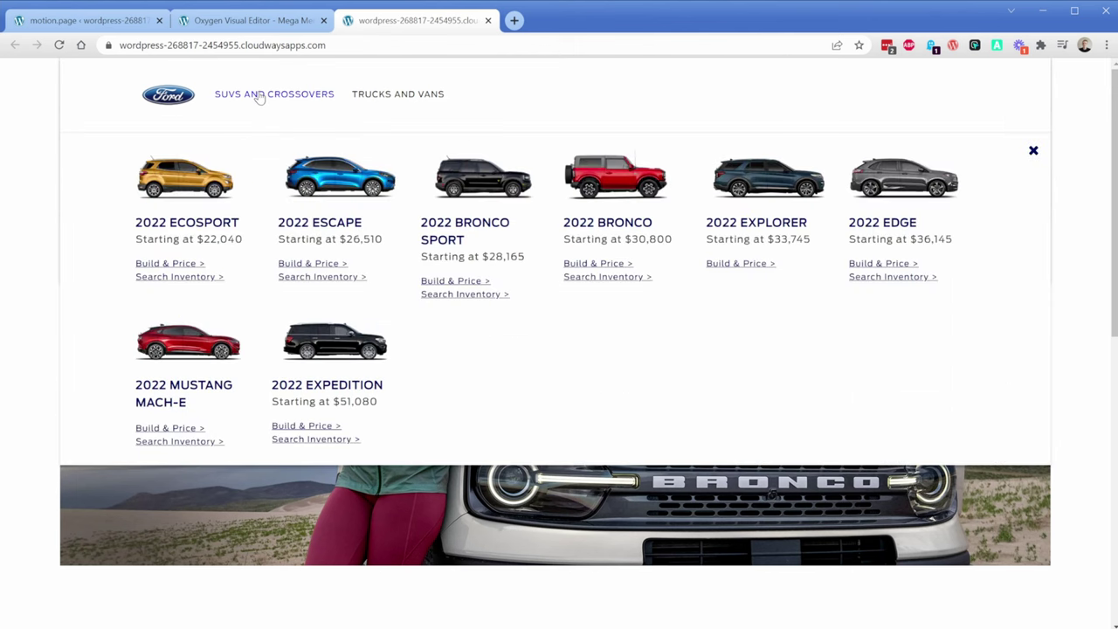
{"action": "left_click", "coordinate": [400, 103]}
{"action": "left_click", "coordinate": [400, 103]}
{"action": "left_click", "coordinate": [400, 103]}
{"action": "left_click", "coordinate": [407, 101]}
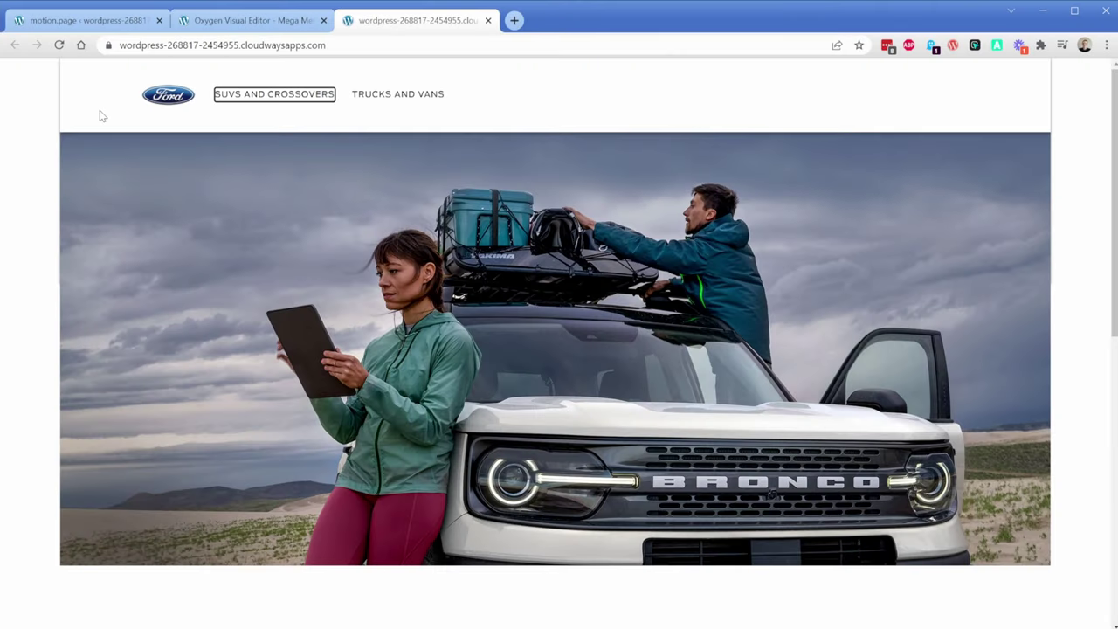
{"action": "key", "text": "Return"}
{"action": "key", "text": "Tab"}
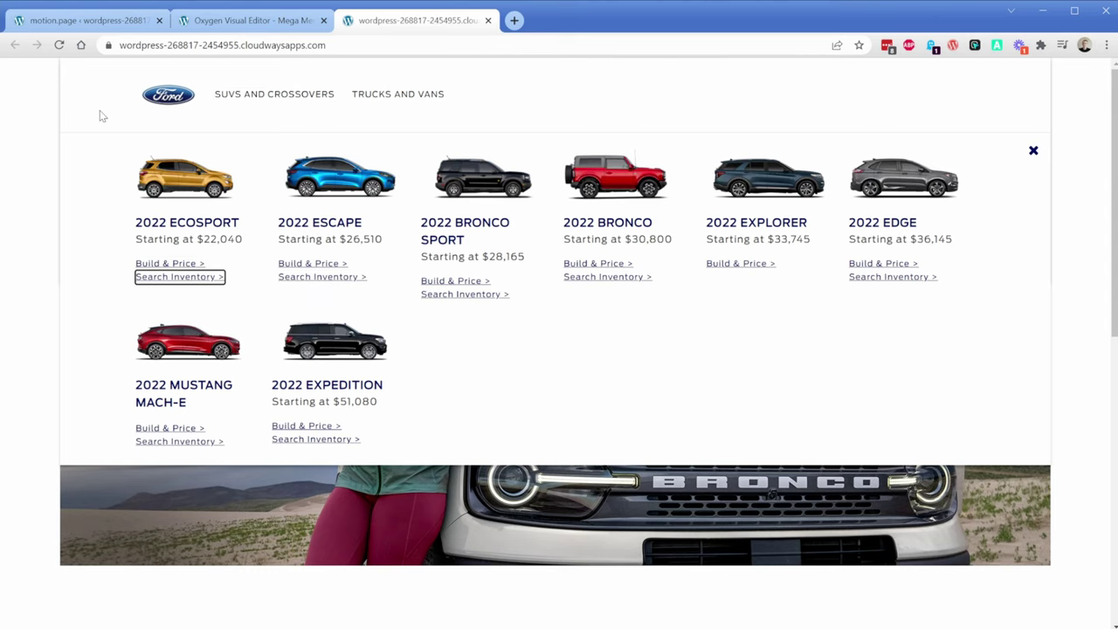
{"action": "key", "text": "Escape"}
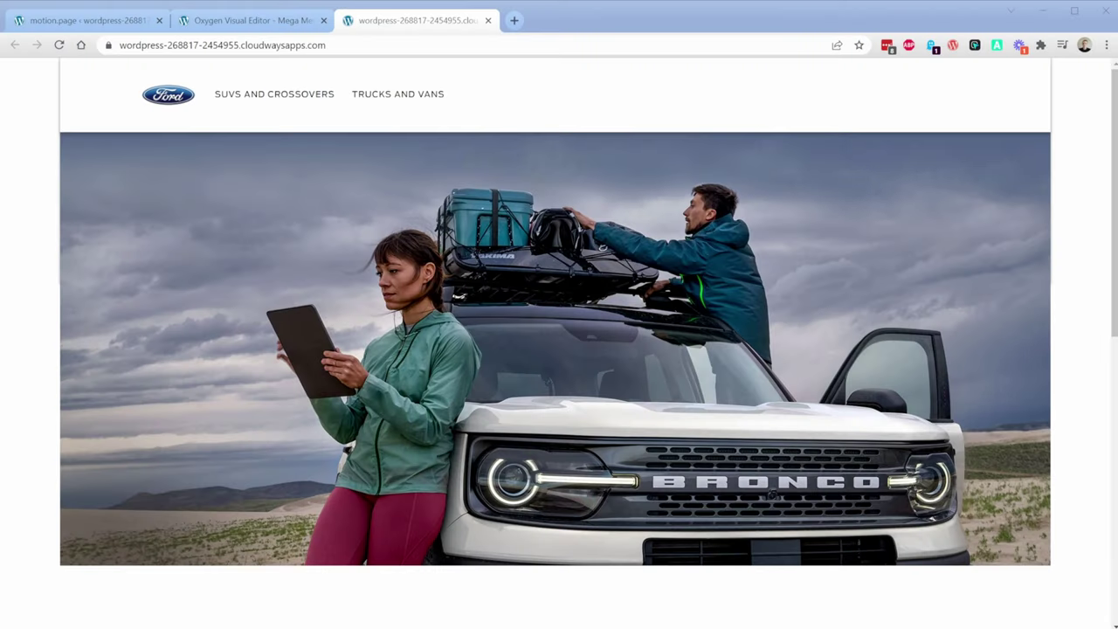
{"action": "left_click", "coordinate": [152, 222]}
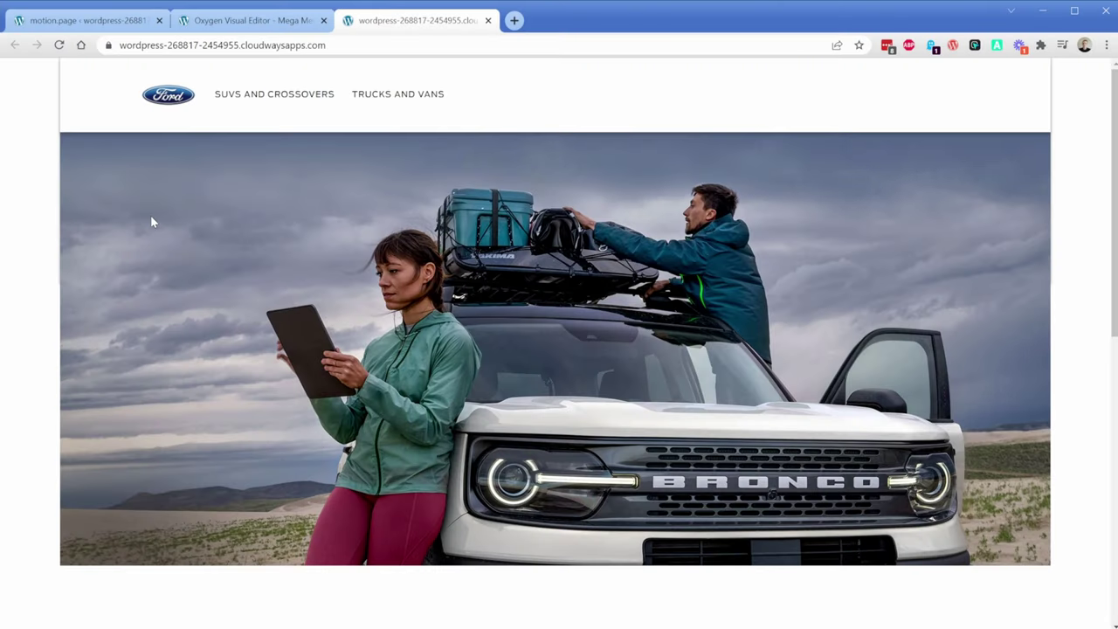
{"action": "left_click", "coordinate": [382, 107]}
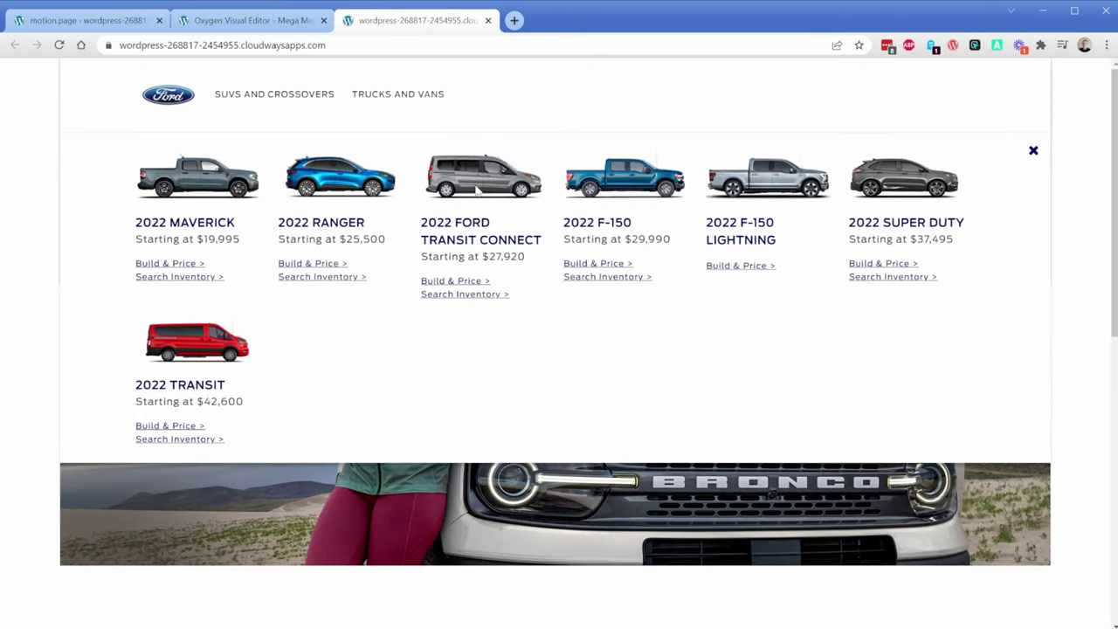
{"action": "left_click", "coordinate": [1033, 152]}
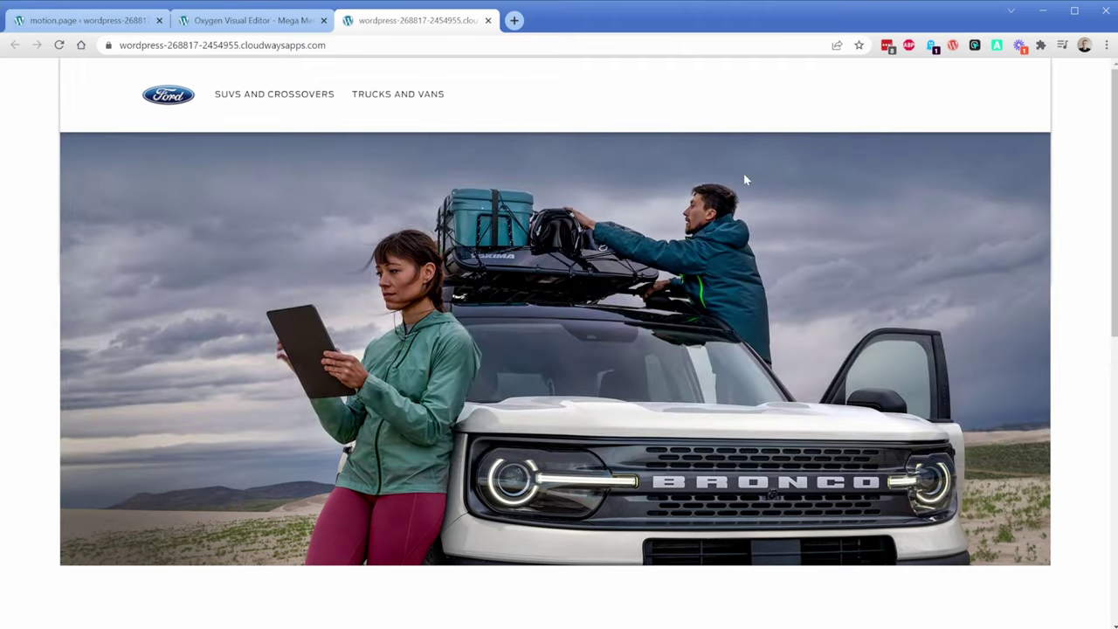